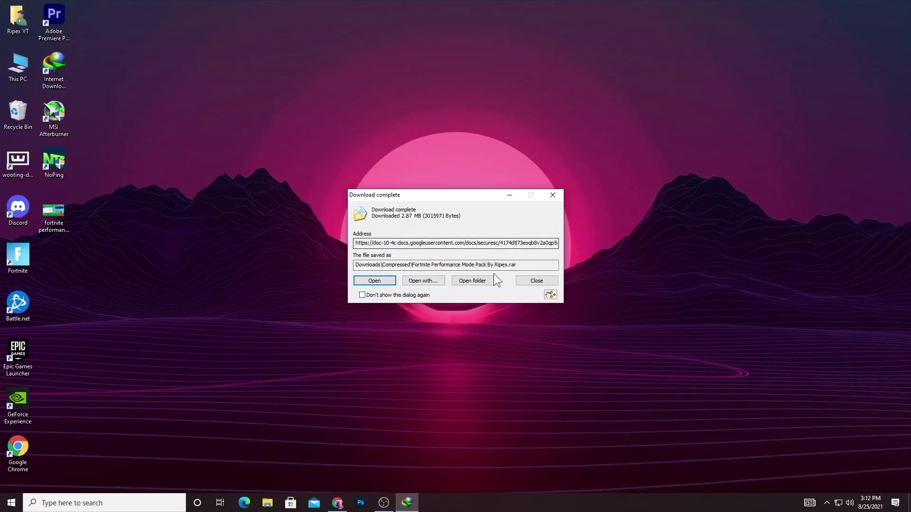
- Move the downloaded Fortnite Performance Mode Pack archive to the desktop and extract it there
drag(549, 296, 706, 204)
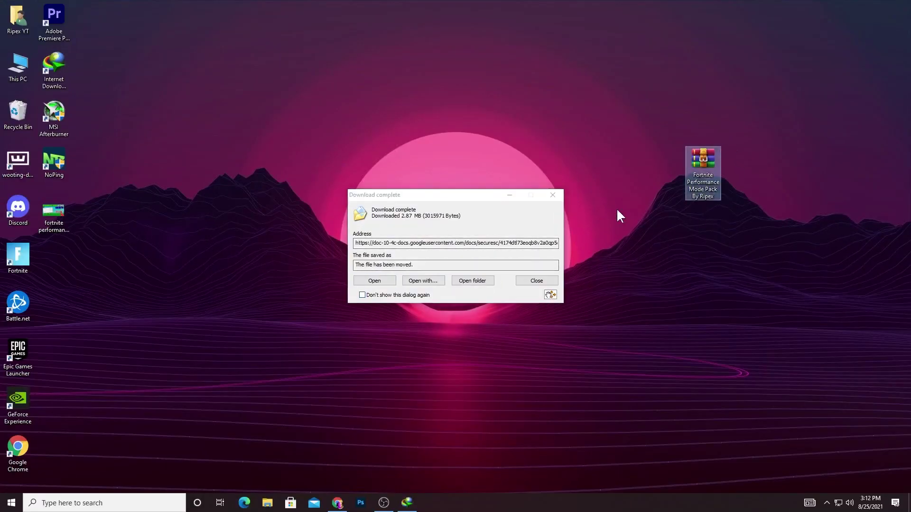
click(554, 196)
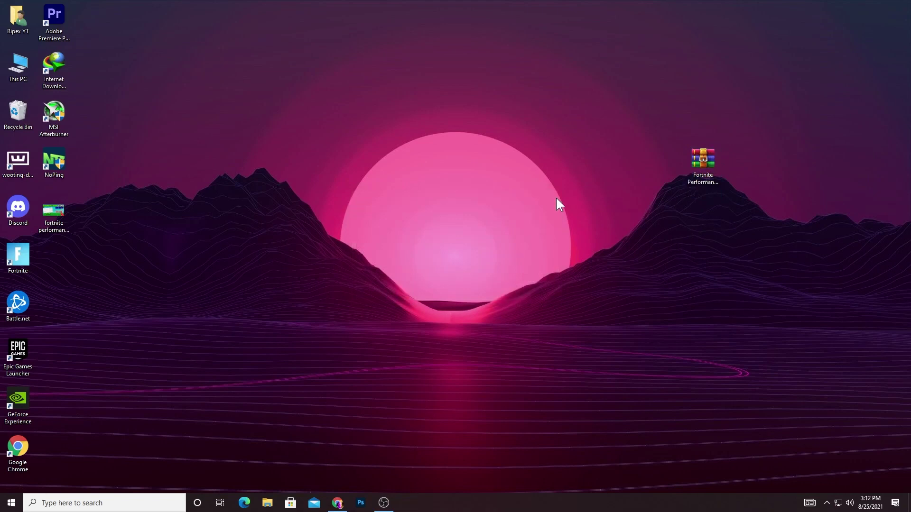
right_click(700, 165)
click(737, 218)
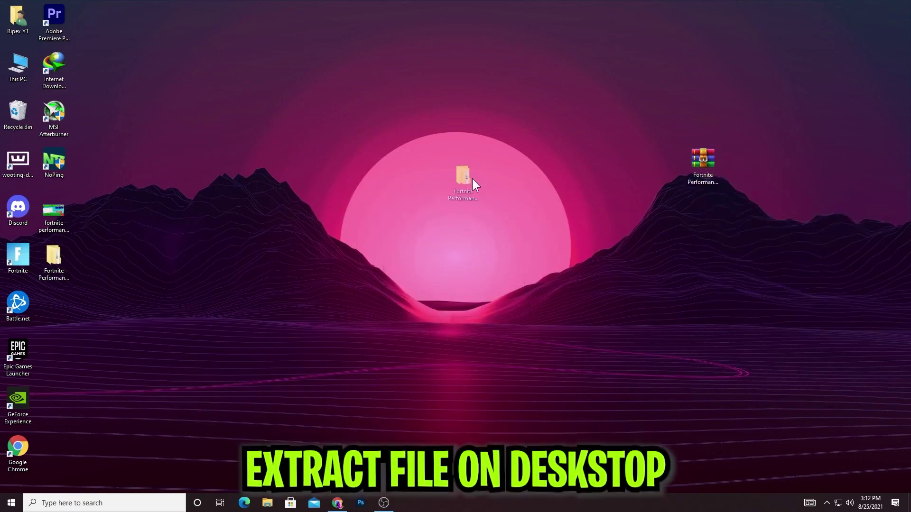
- Open the extracted performance pack folder and go into its 0 Fortnite Config Files subfolder
drag(666, 165, 667, 166)
double_click(665, 162)
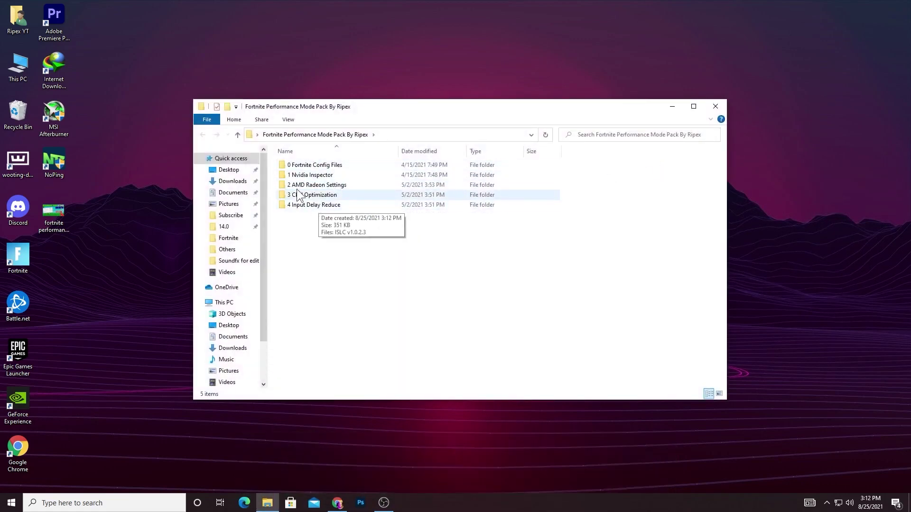
double_click(329, 167)
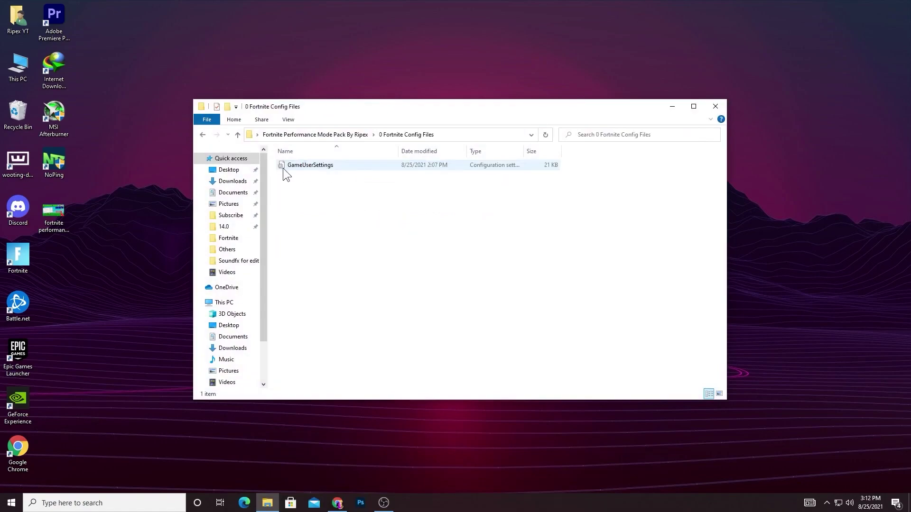
- Examine the settings in the GameUserSettings file in Notepad and close it without editing
right_click(317, 163)
click(327, 179)
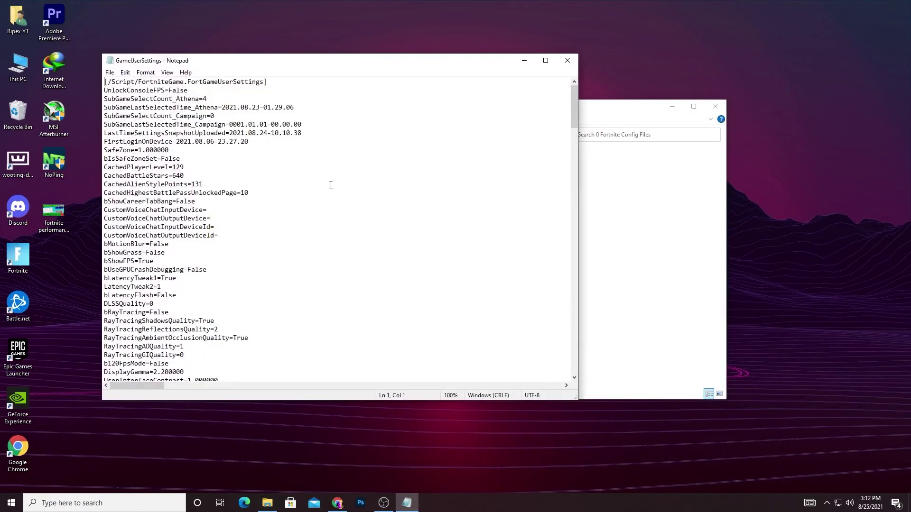
scroll(326, 188, down, 20)
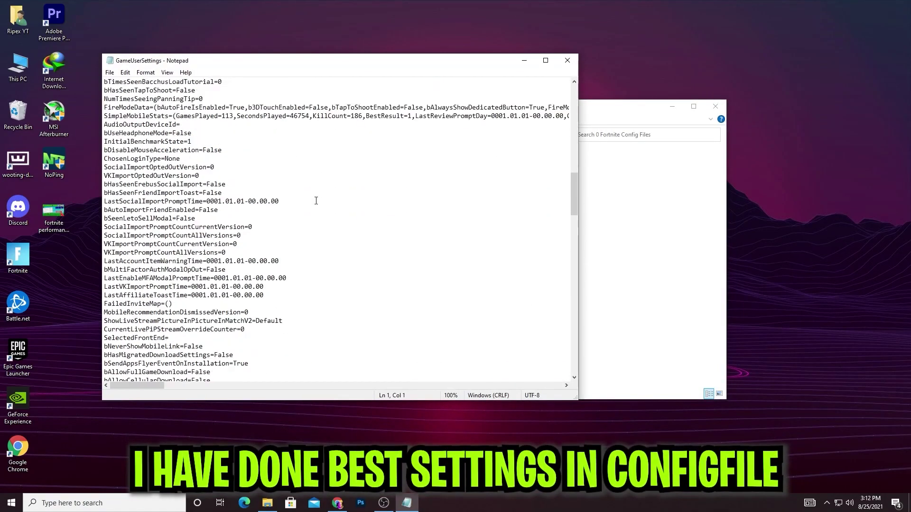
scroll(316, 200, down, 15)
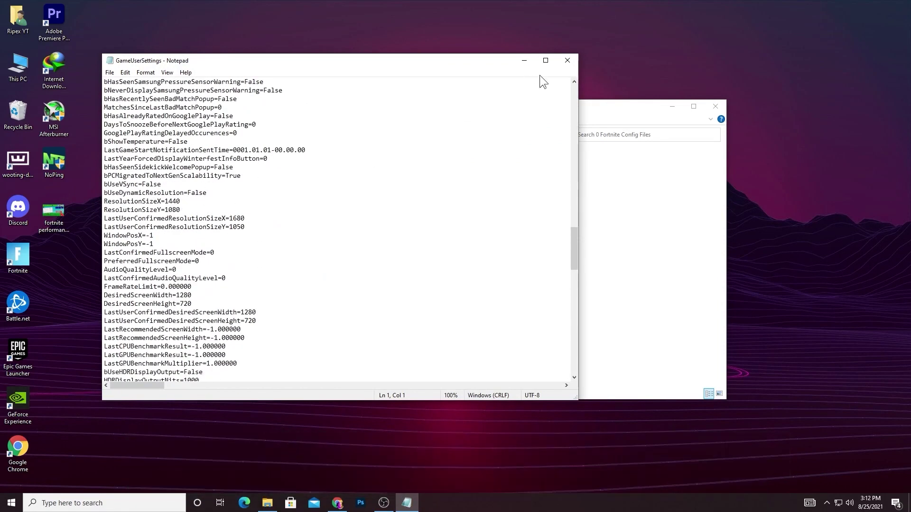
click(572, 59)
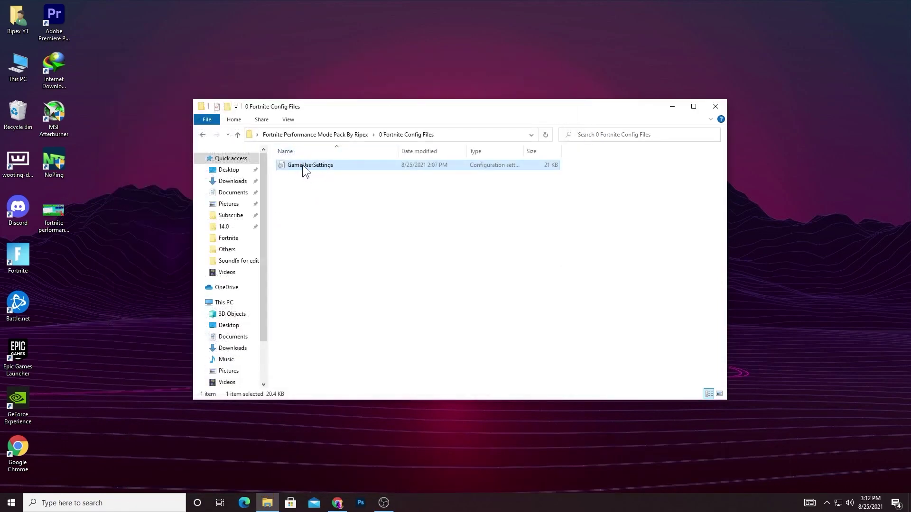
- Copy the GameUserSettings file and open the AppData folder by running appdata from the Run dialog
right_click(303, 167)
click(325, 339)
click(70, 505)
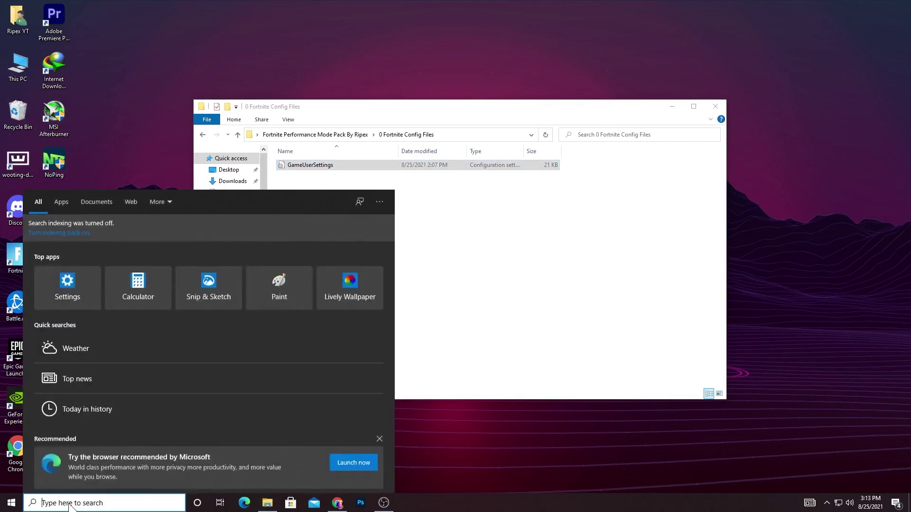
text(run)
key(Return)
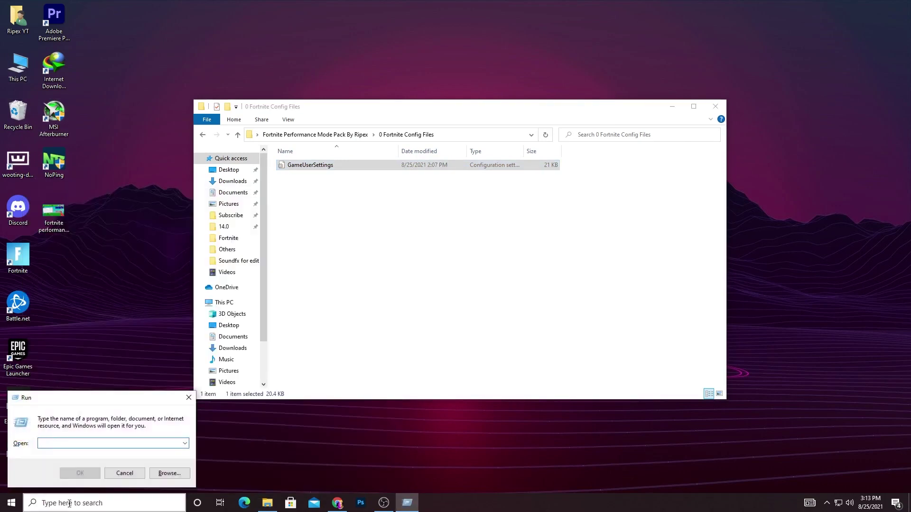
text(appdata)
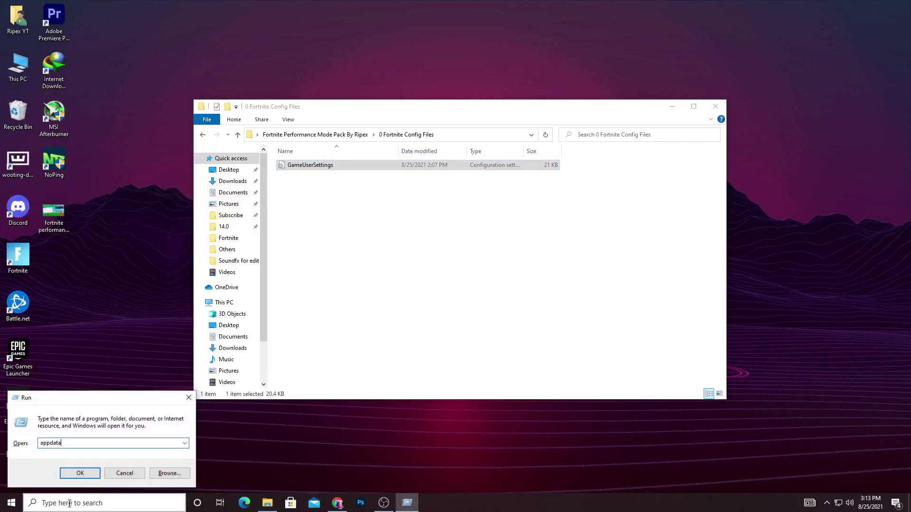
key(Return)
- Navigate from AppData into Local, FortniteGame, Saved, Config and the WindowsClient folder
double_click(308, 178)
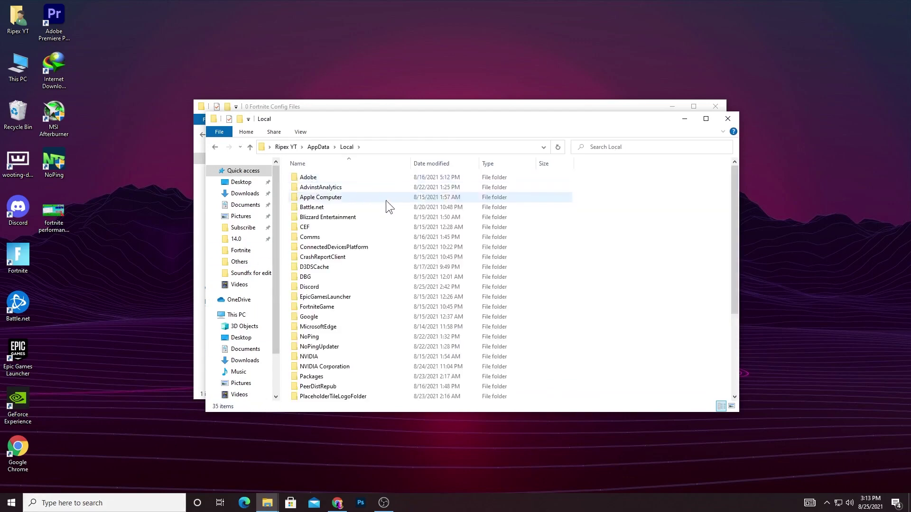
double_click(323, 307)
double_click(315, 177)
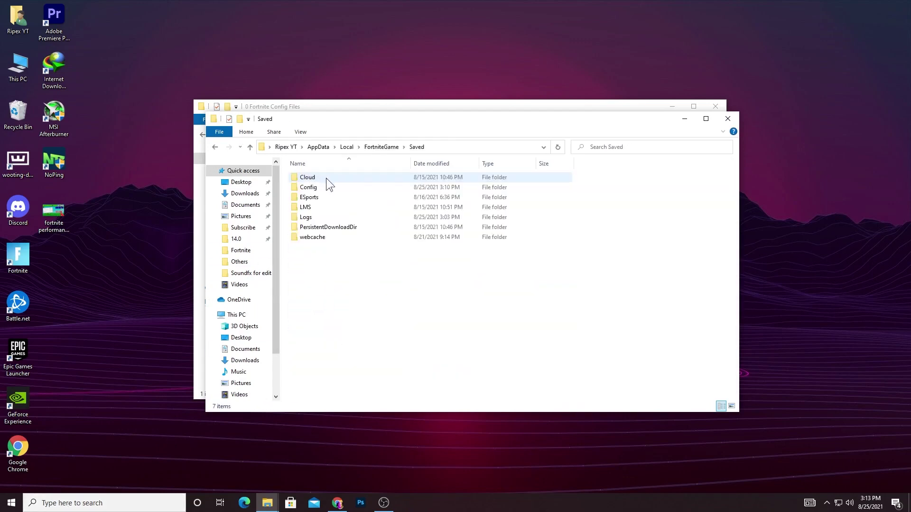
click(319, 186)
double_click(319, 187)
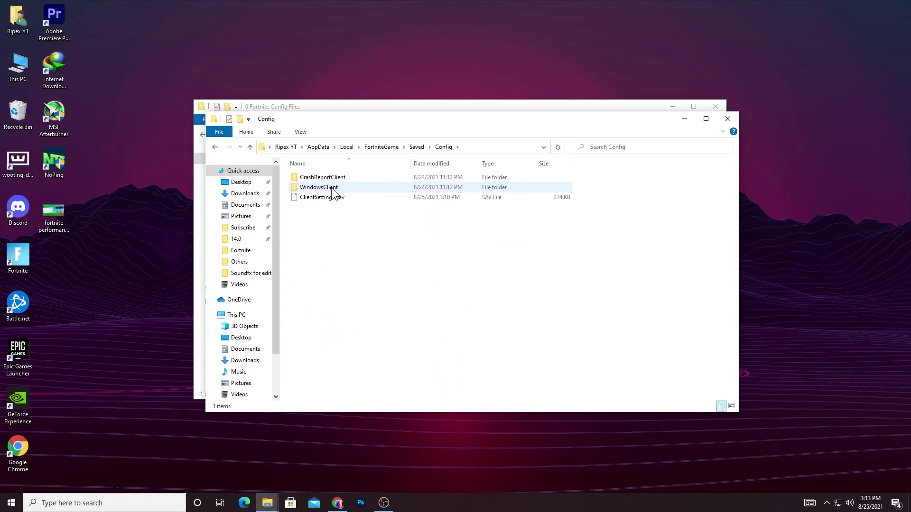
double_click(333, 187)
- Paste the copied GameUserSettings file into WindowsClient over the existing one and close that folder window
right_click(306, 232)
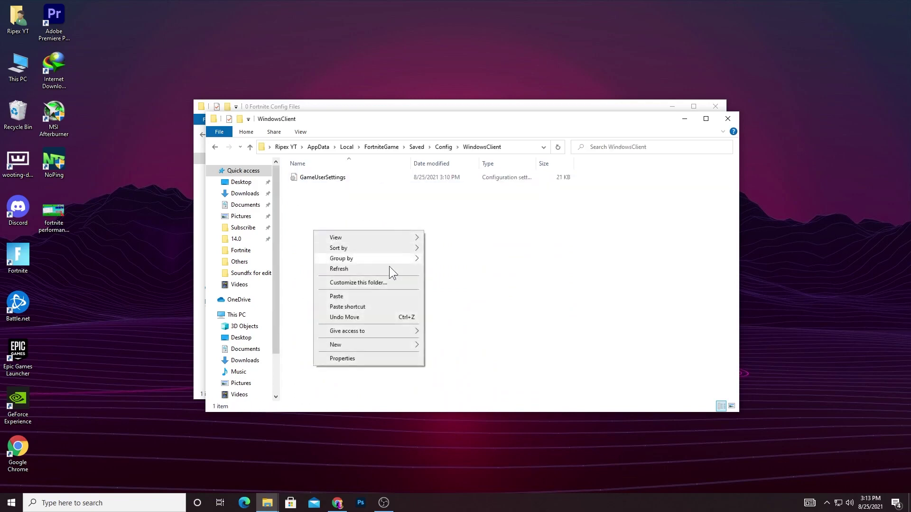
click(332, 298)
click(391, 186)
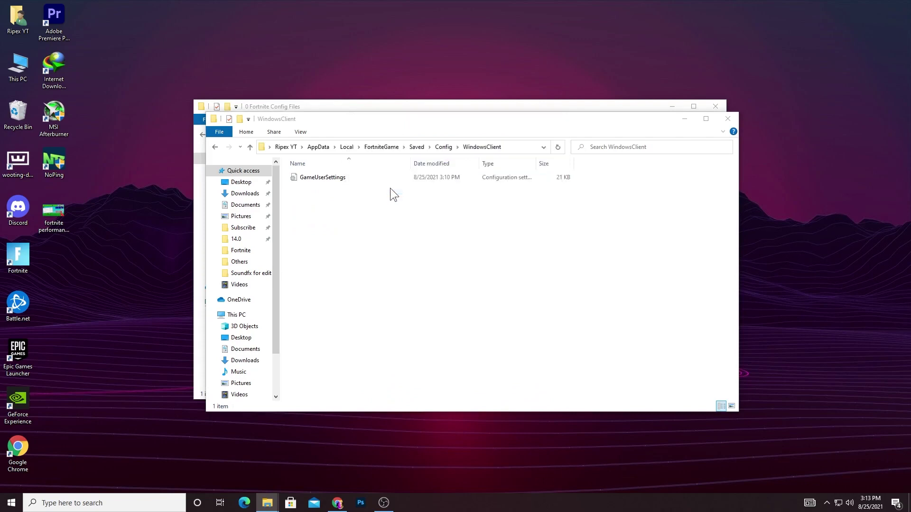
click(727, 119)
- Open the pack's 1 Nvidia Inspector folder and launch nvidiaProfileInspector, allowing it to make changes to the device
click(300, 136)
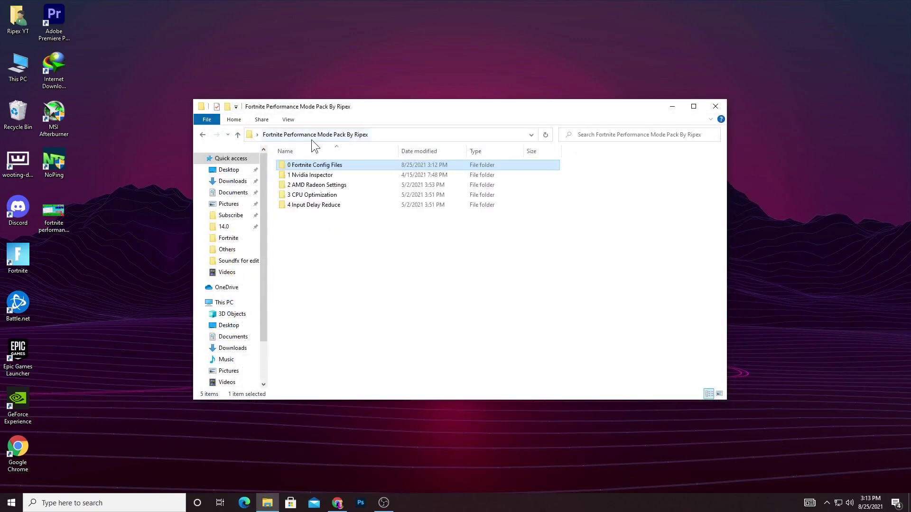
double_click(305, 176)
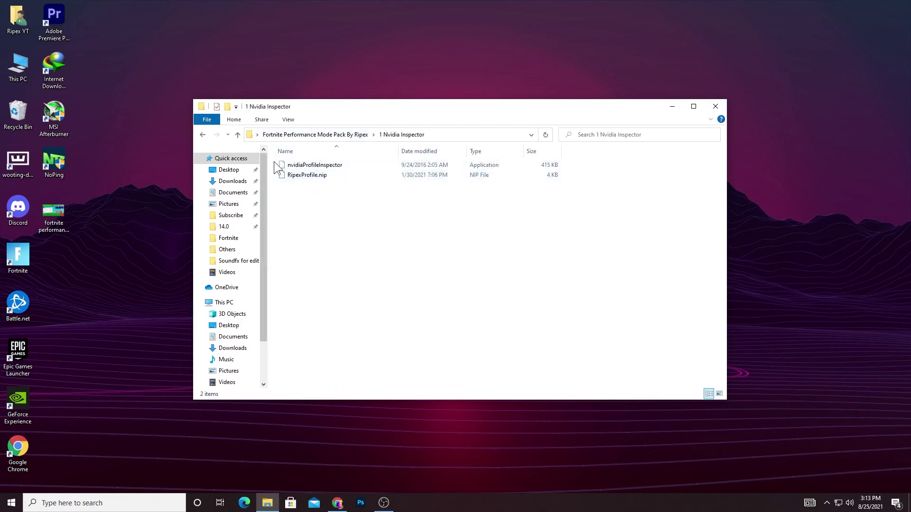
click(313, 167)
double_click(313, 167)
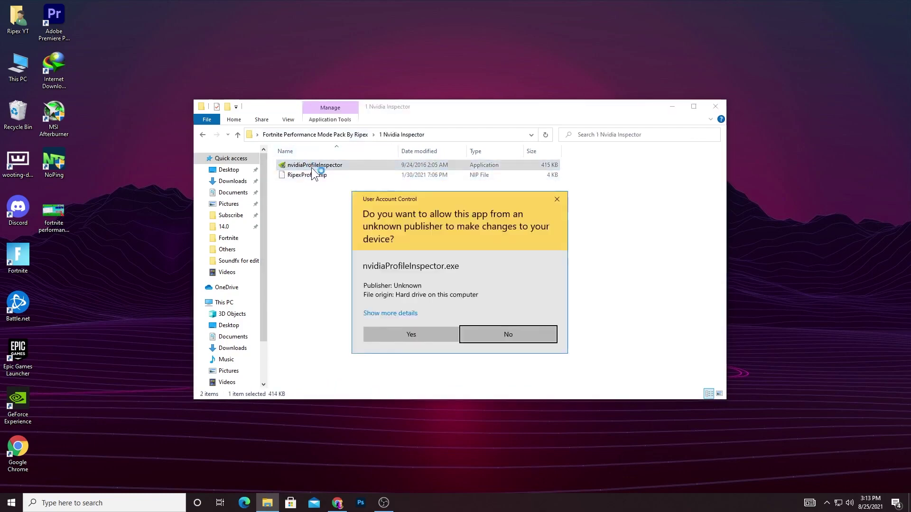
click(412, 335)
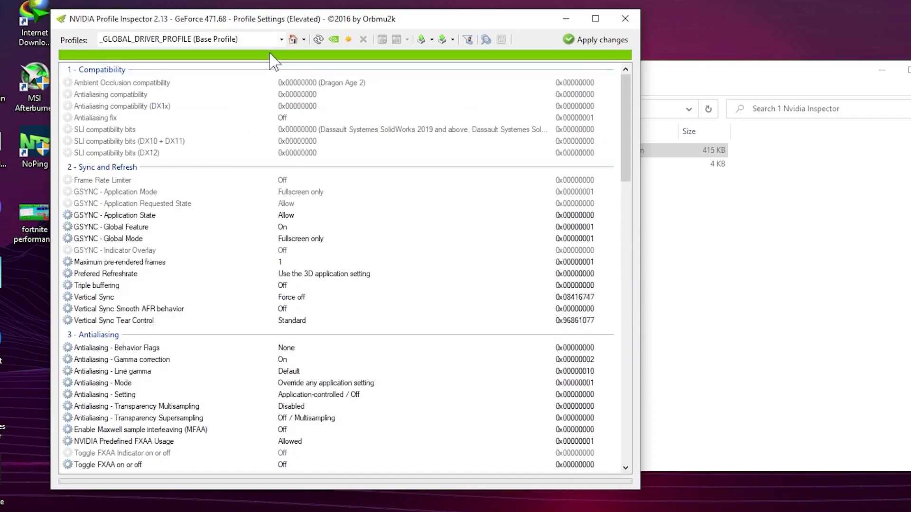
- Search the driver profiles for Fortnite and load the Fortnite profile
click(230, 83)
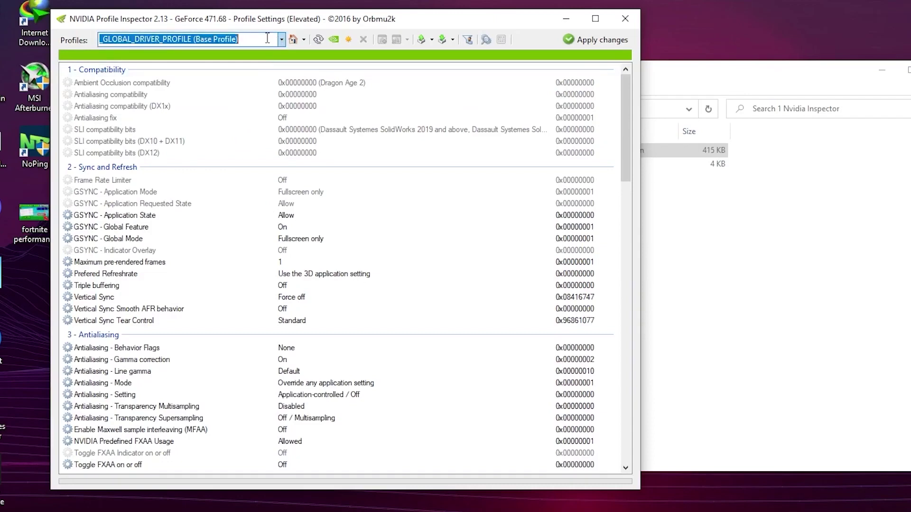
text(fortni)
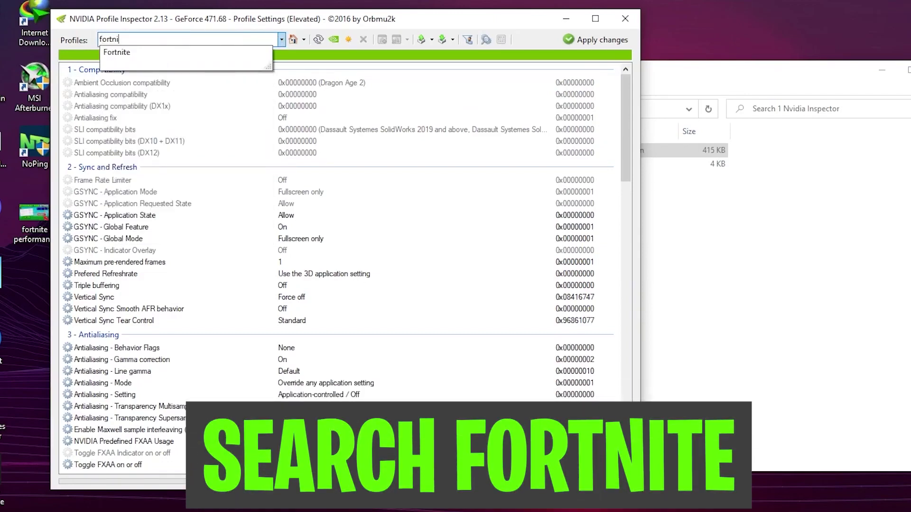
click(116, 53)
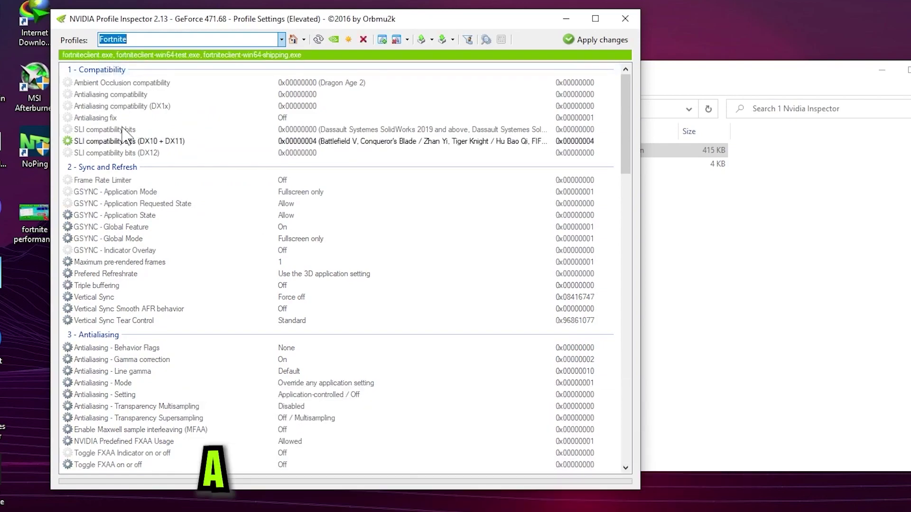
- Review the Fortnite profile's settings down to the Unknown section and apply the changes
scroll(123, 134, down, 6)
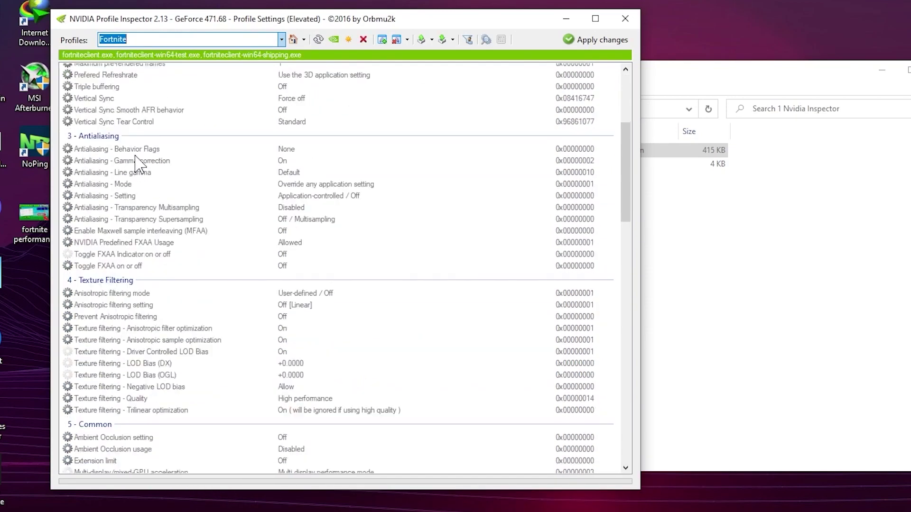
scroll(136, 156, down, 7)
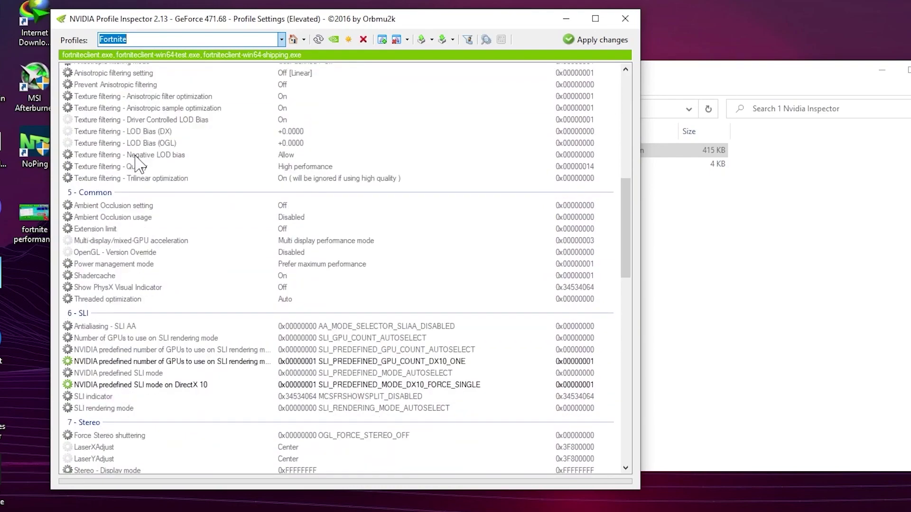
scroll(136, 162, down, 11)
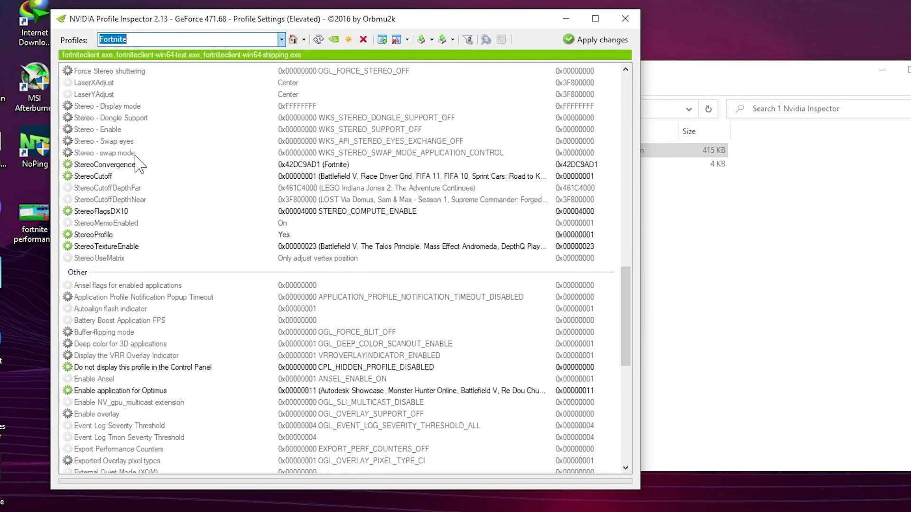
scroll(136, 161, down, 12)
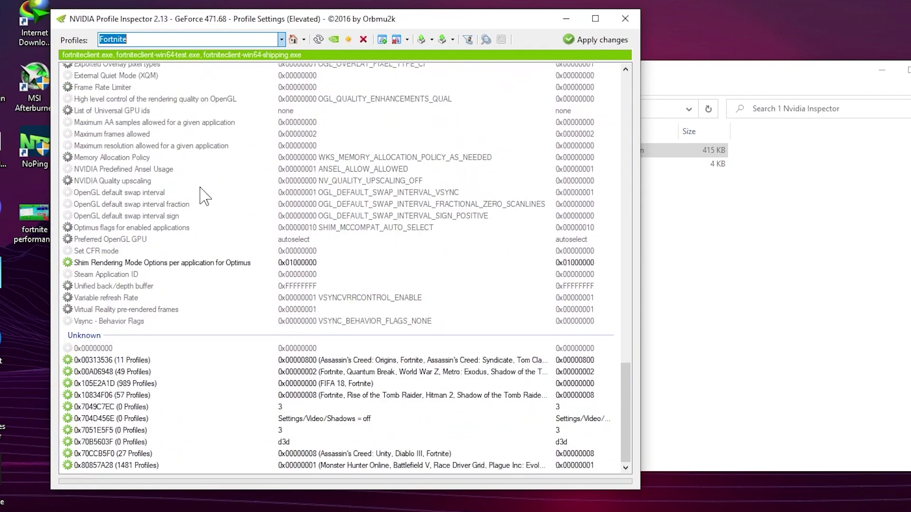
click(584, 42)
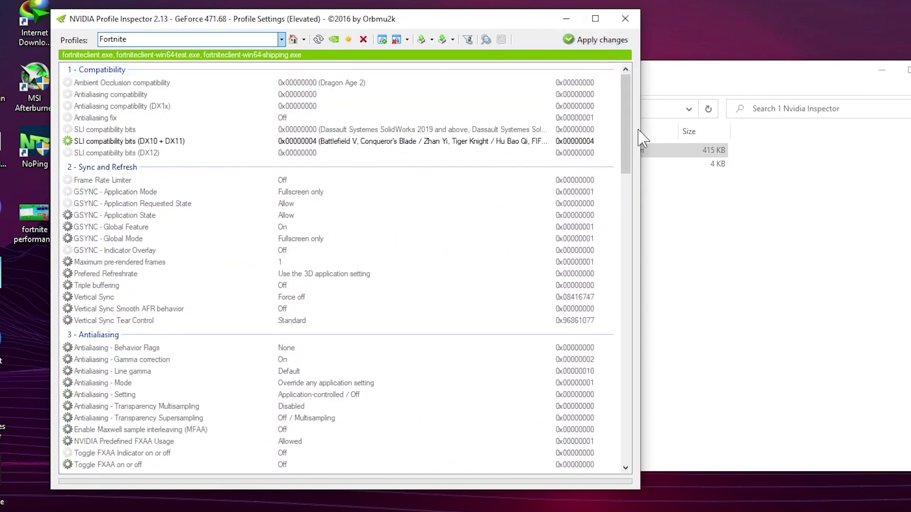
- Set Antialiasing - Mode to Override any application setting in the Fortnite profile
scroll(442, 237, down, 3)
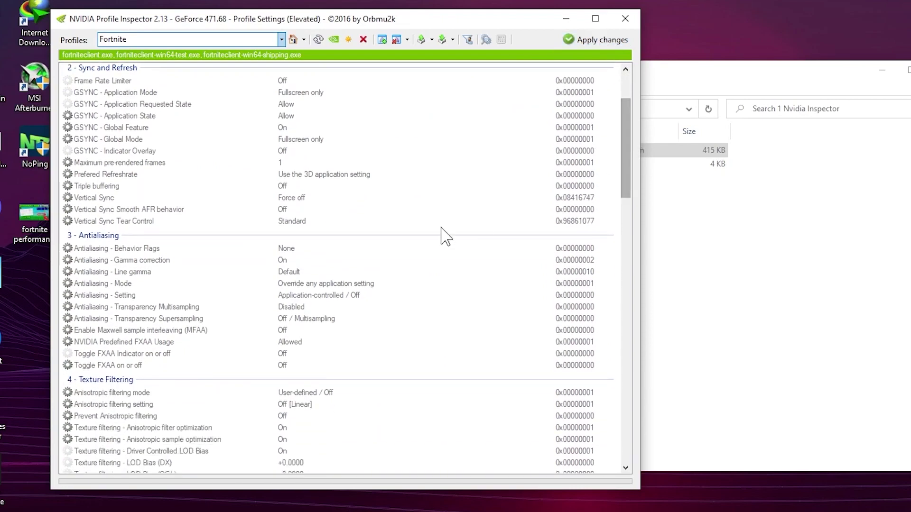
click(102, 285)
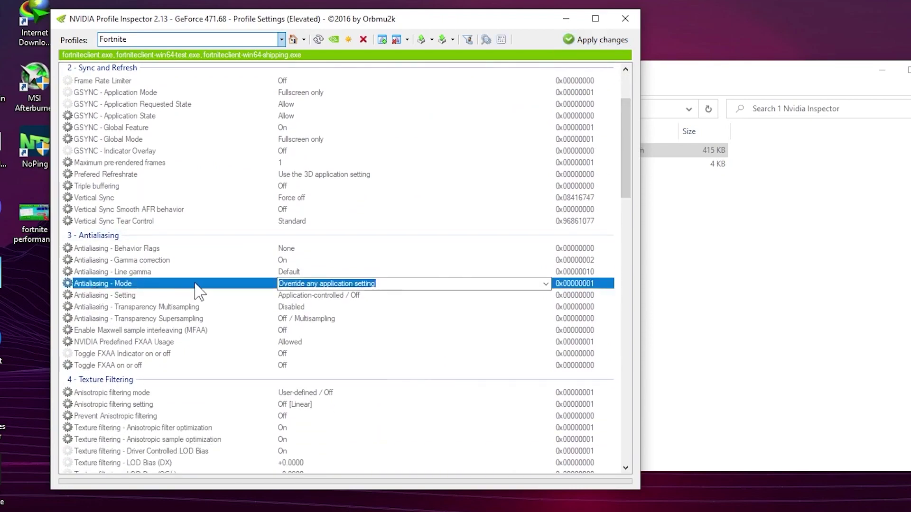
click(546, 283)
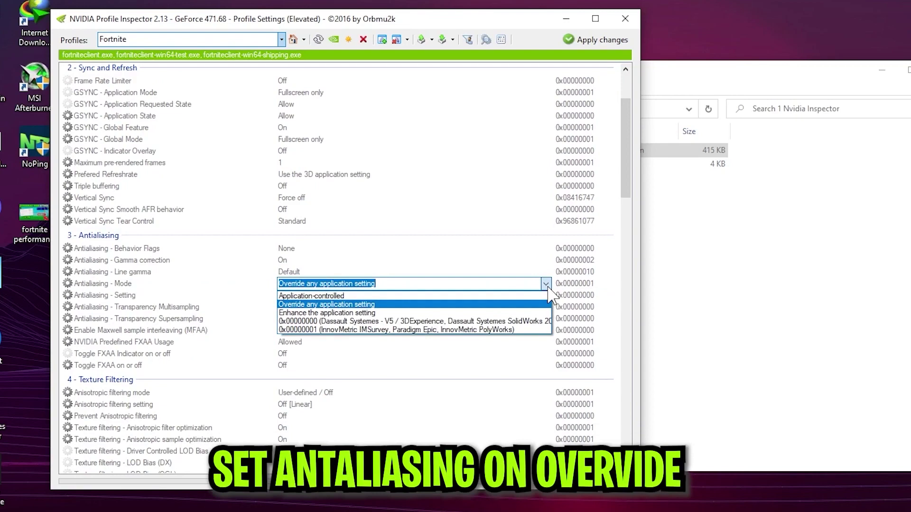
click(314, 305)
- Set Texture filtering - Quality to High performance in the Fortnite profile
scroll(231, 316, down, 4)
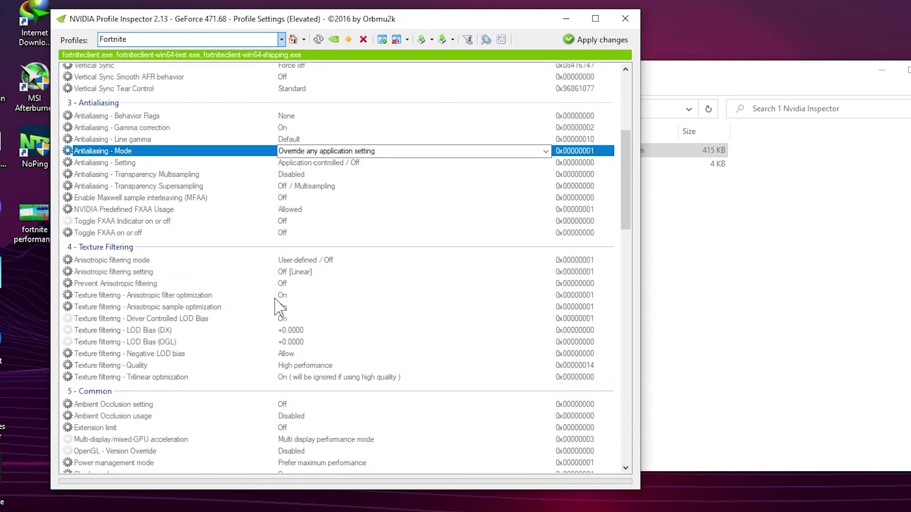
click(140, 365)
click(546, 365)
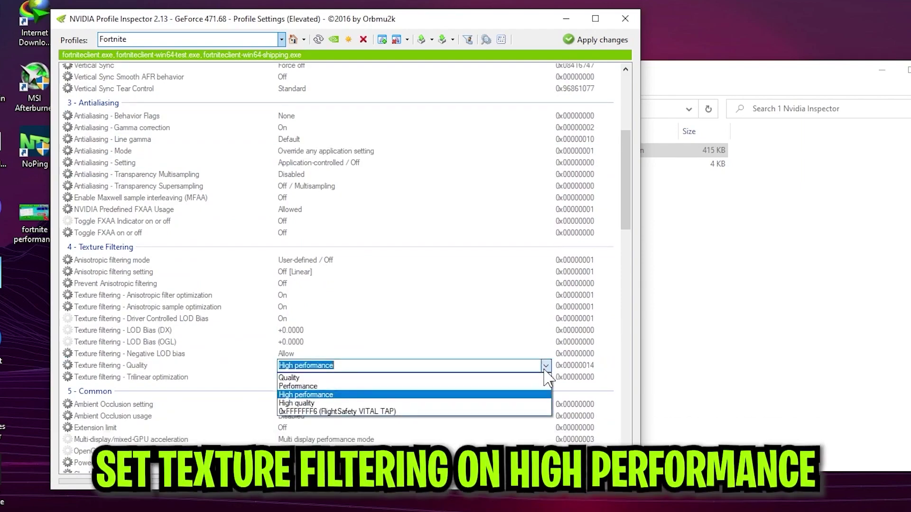
click(293, 395)
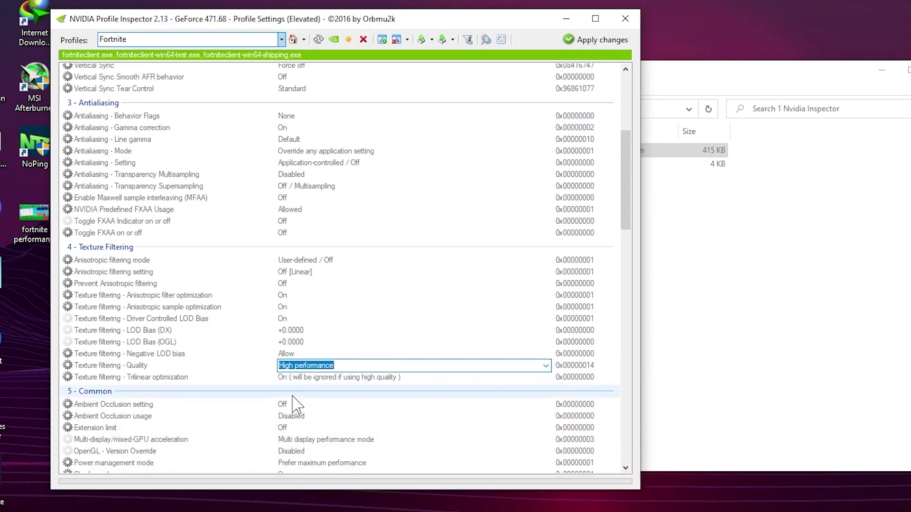
- Apply the changes to the Fortnite driver profile and close the profile editor
click(589, 35)
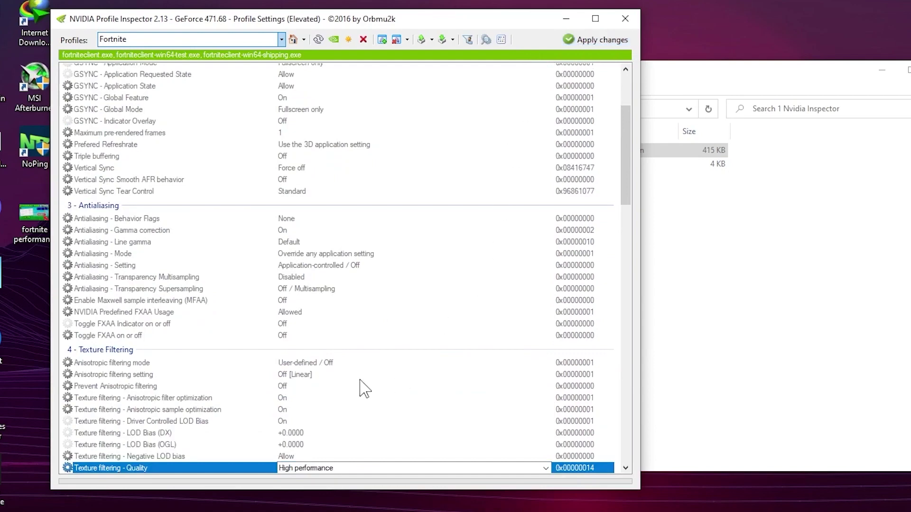
click(591, 38)
click(625, 19)
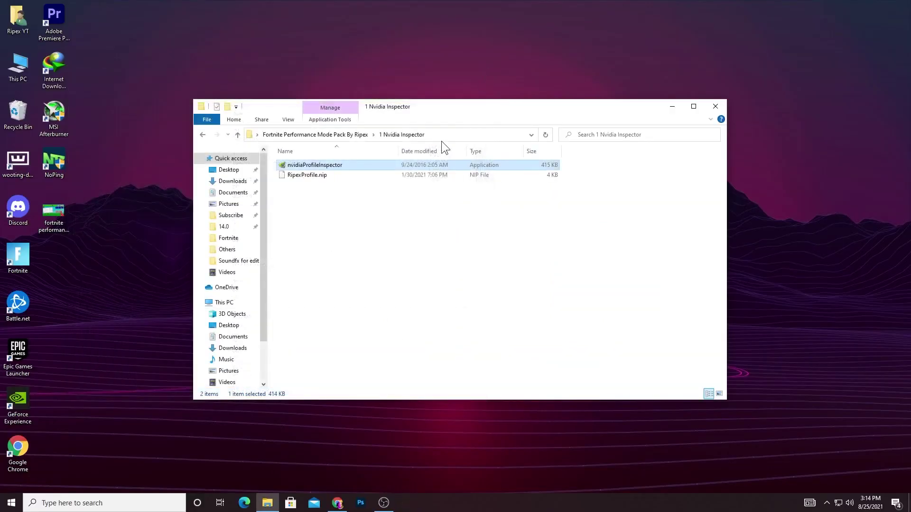
- Review the reference screenshots in the 2 AMD Radeon Settings folder of the performance pack
click(340, 135)
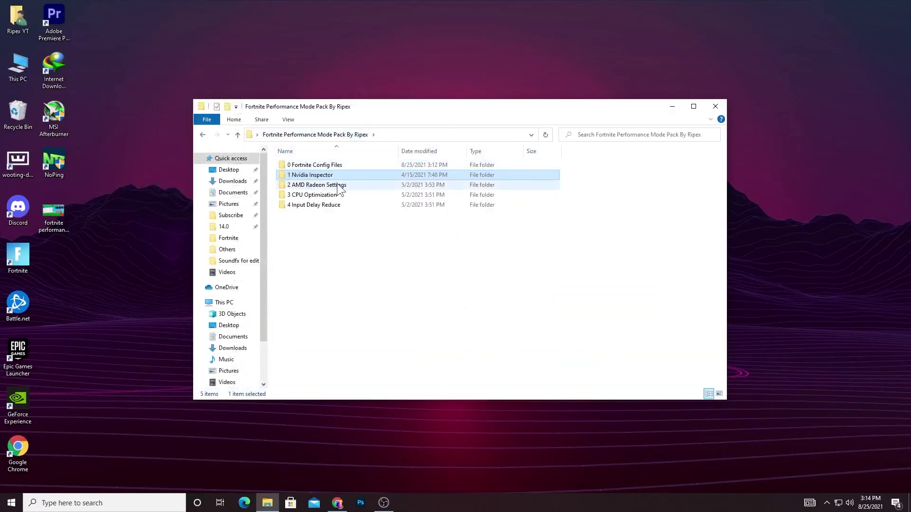
double_click(294, 186)
double_click(294, 194)
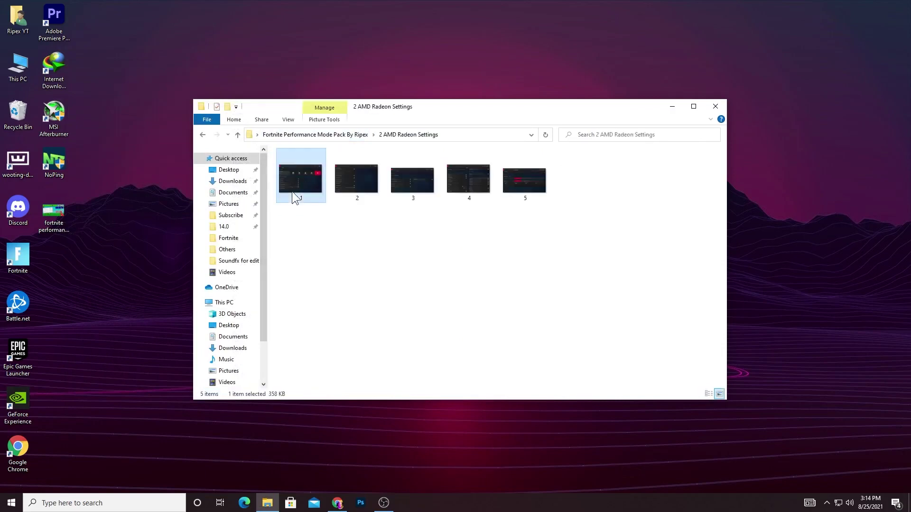
key(Right)
key(Right)
key(Right)
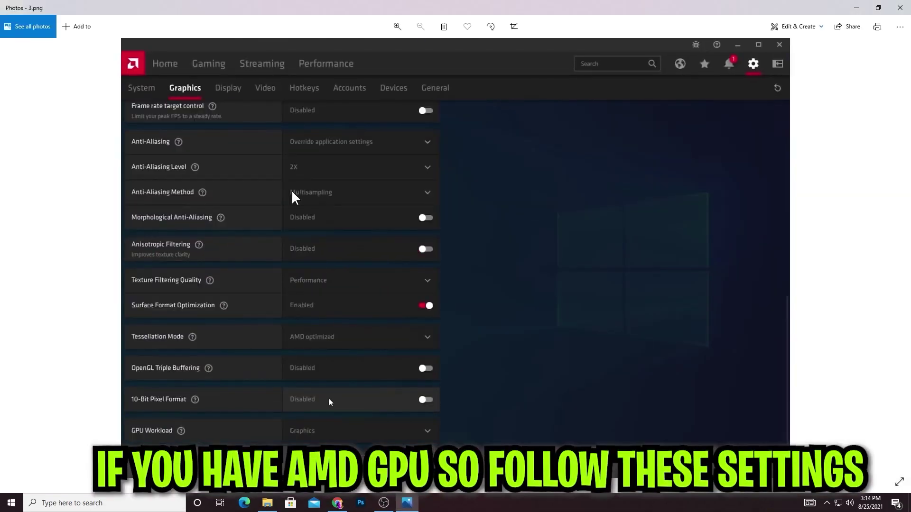
key(Right)
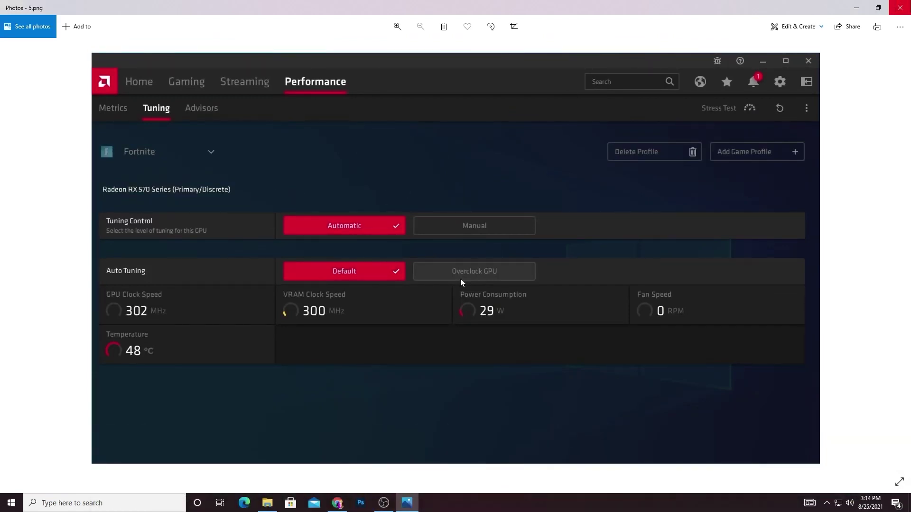
click(900, 7)
- Run parkcontrolsetup64 from the 3 CPU Optimization folder and install ParkControl to the default location, accepting the license agreement
click(332, 135)
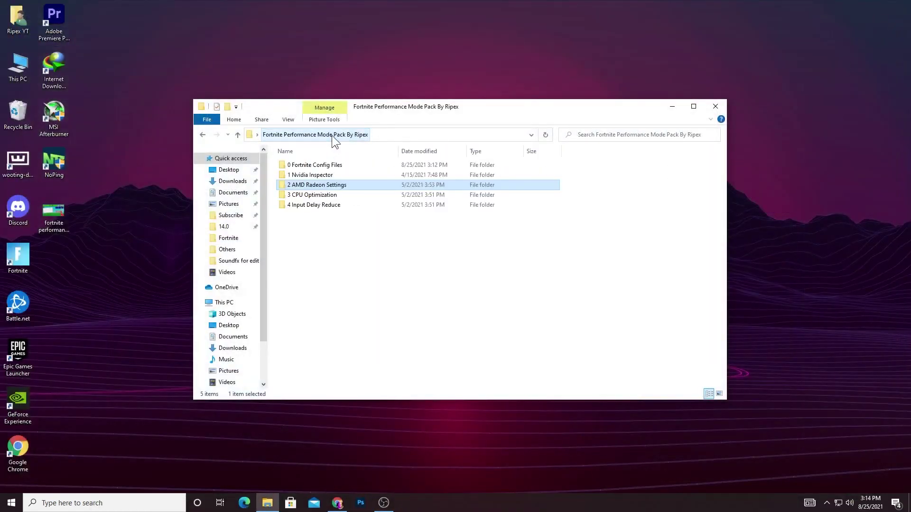
double_click(303, 195)
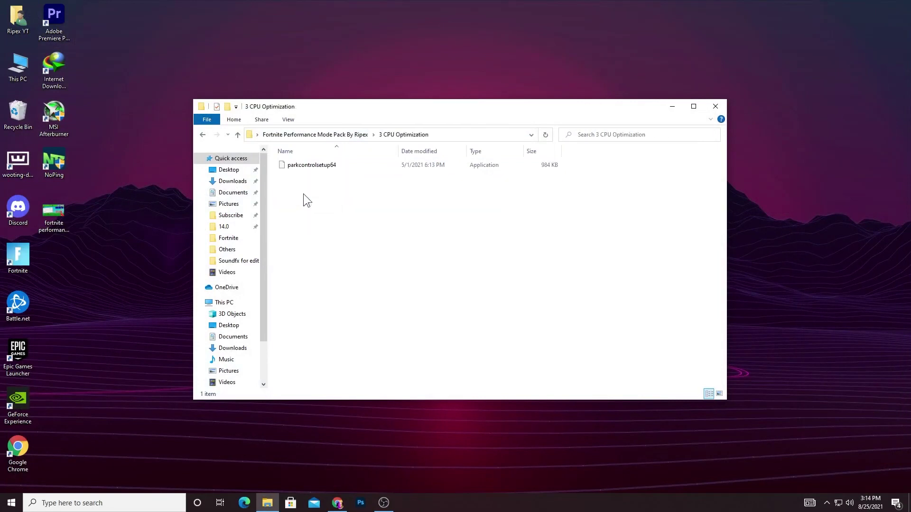
double_click(317, 166)
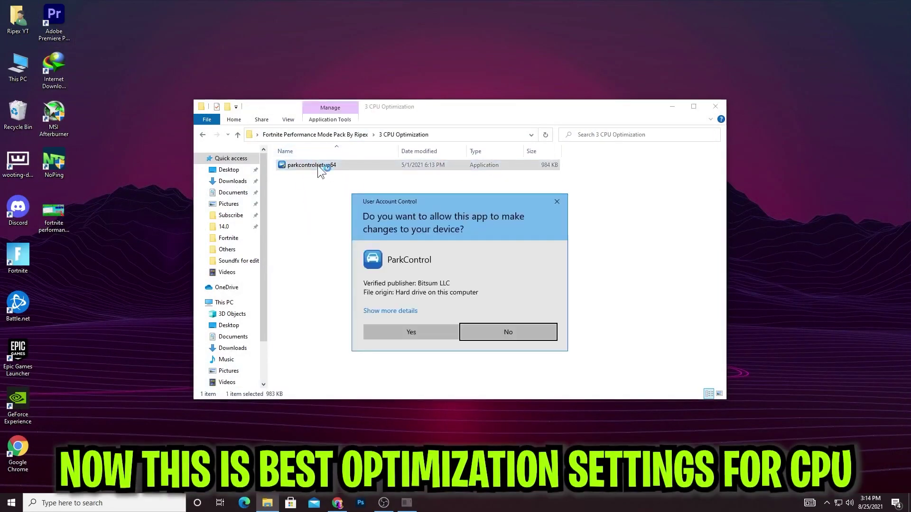
click(393, 332)
click(453, 273)
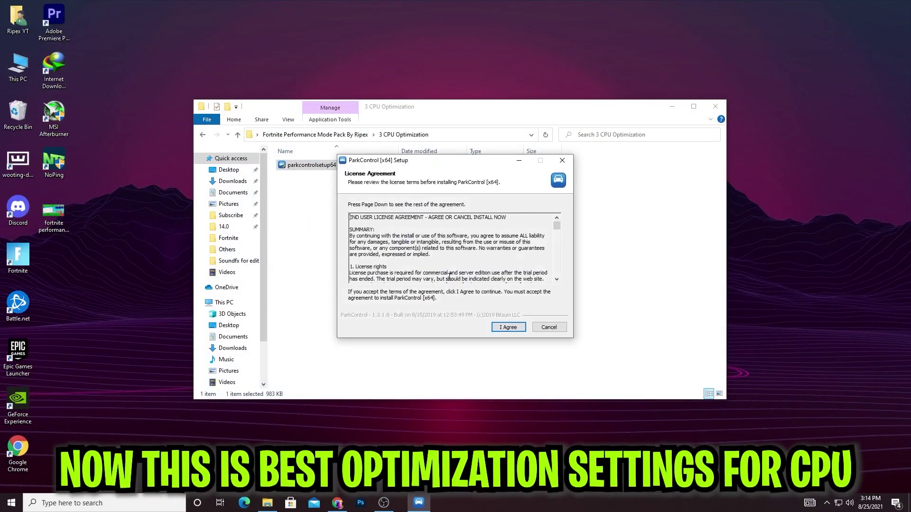
click(498, 329)
click(502, 327)
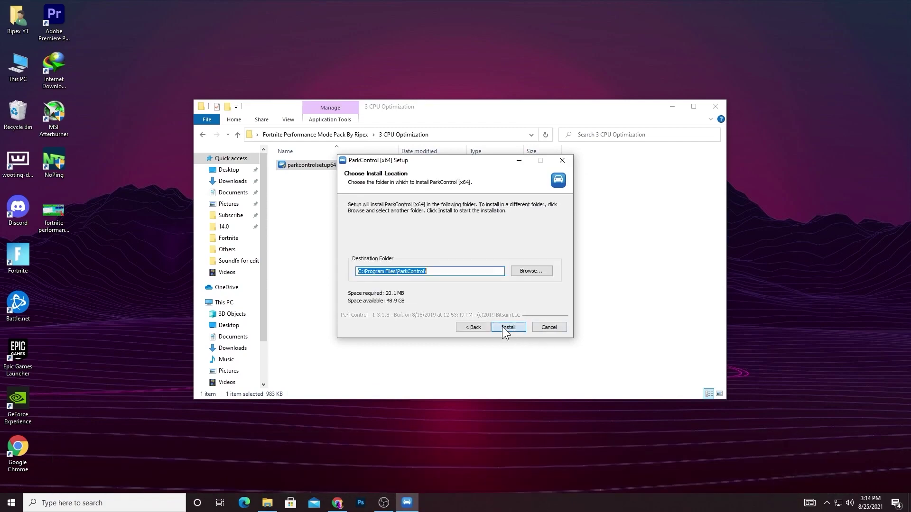
click(503, 327)
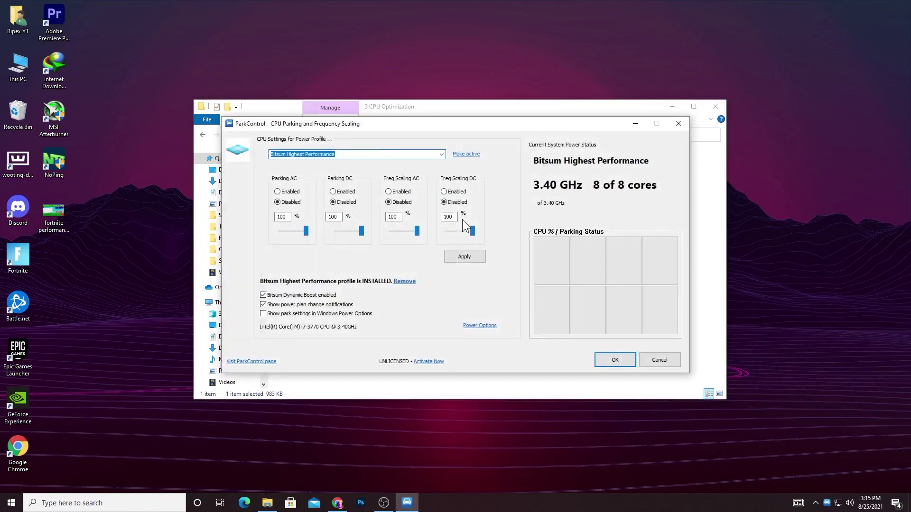
- Select the Bitsum Highest Performance power profile in ParkControl and make it active
click(441, 154)
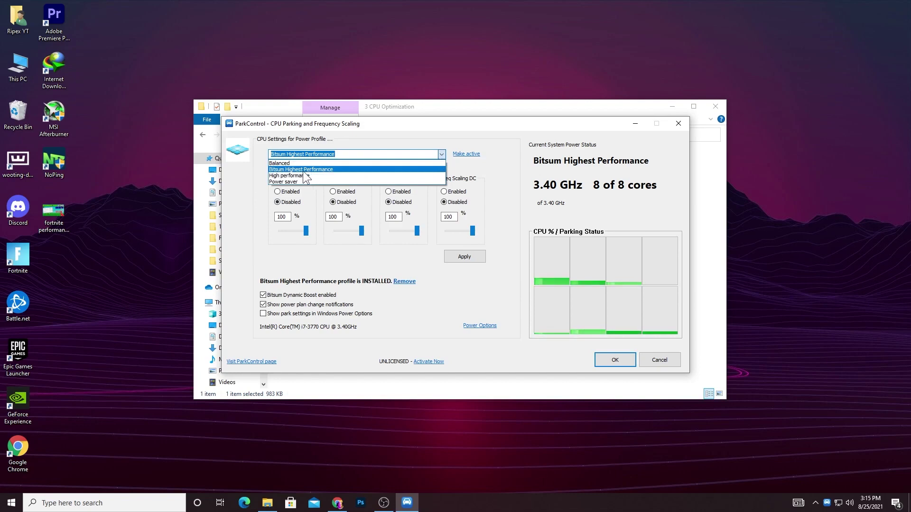
click(290, 170)
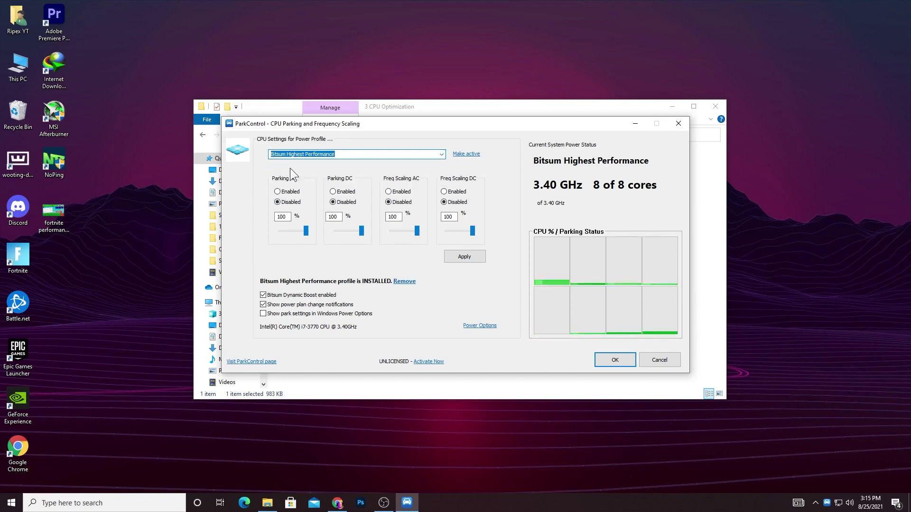
click(465, 155)
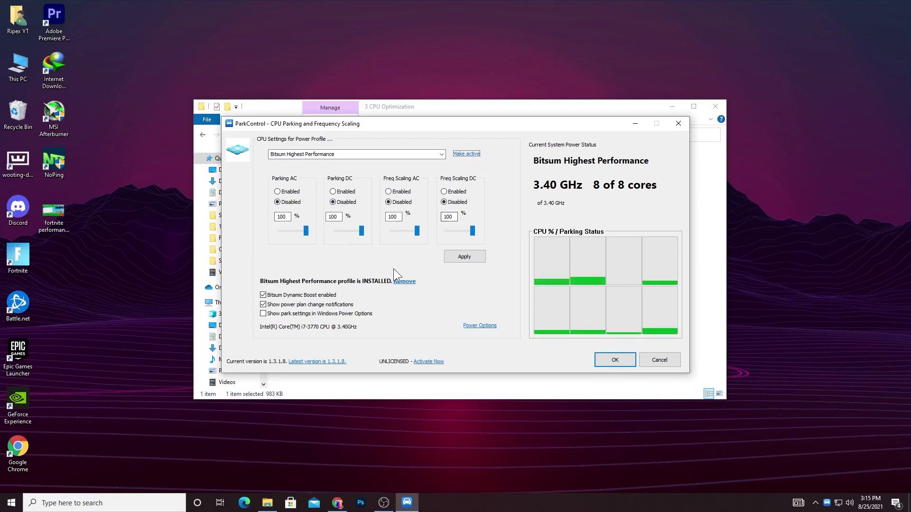
- Enable Bitsum Dynamic Boost with Bitsum Highest Performance for idle use and confirm the ParkControl settings
click(264, 295)
click(263, 296)
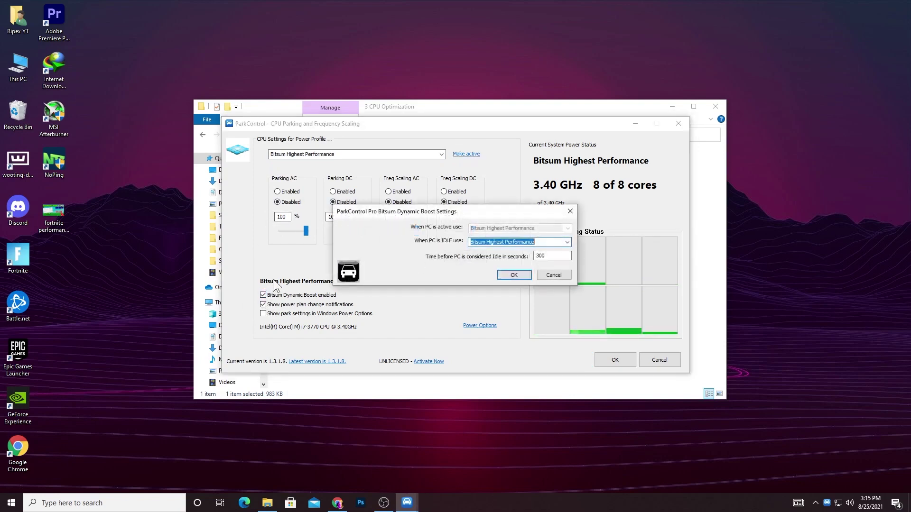
click(570, 241)
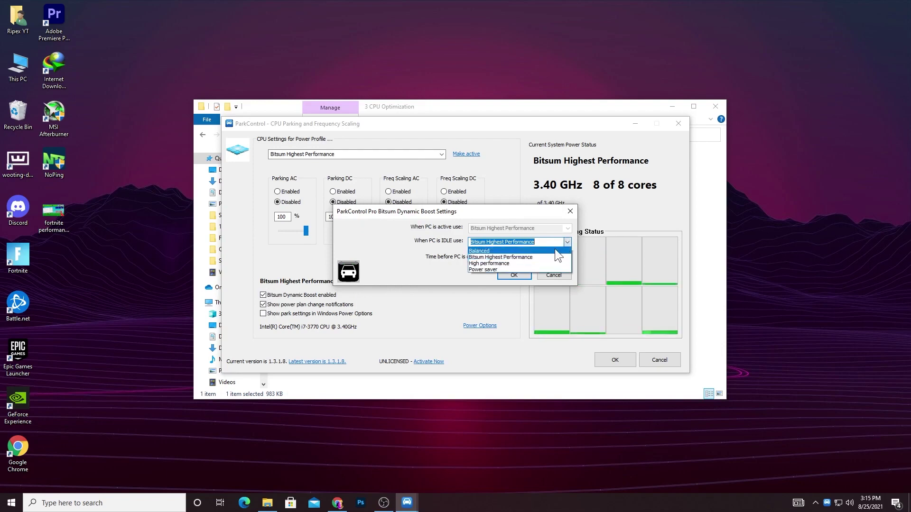
click(499, 254)
click(514, 275)
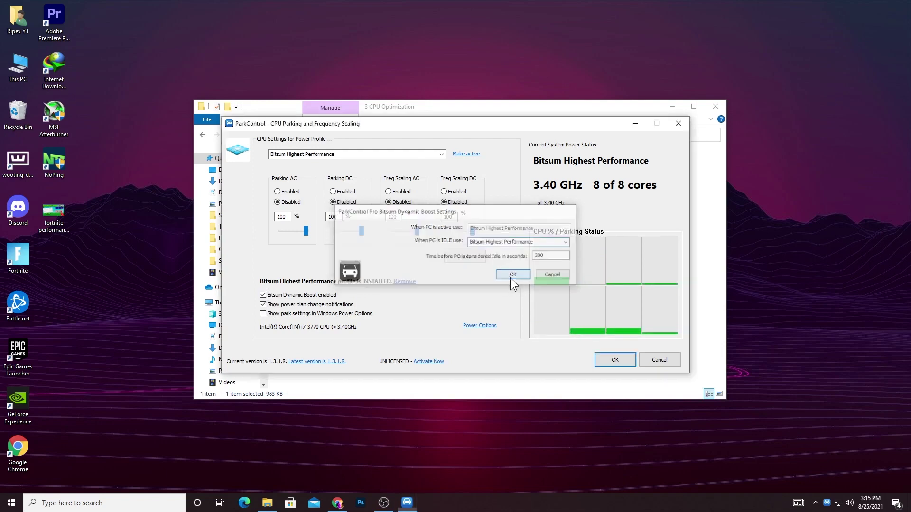
click(615, 361)
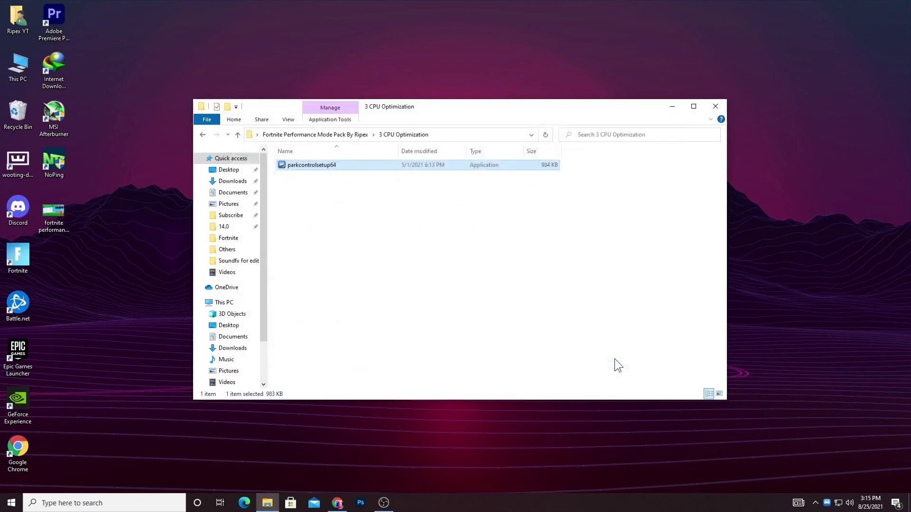
- Extract ISLC v1.0.2.3 in the 4 Input Delay Reduce folder and open the extracted folder
click(296, 135)
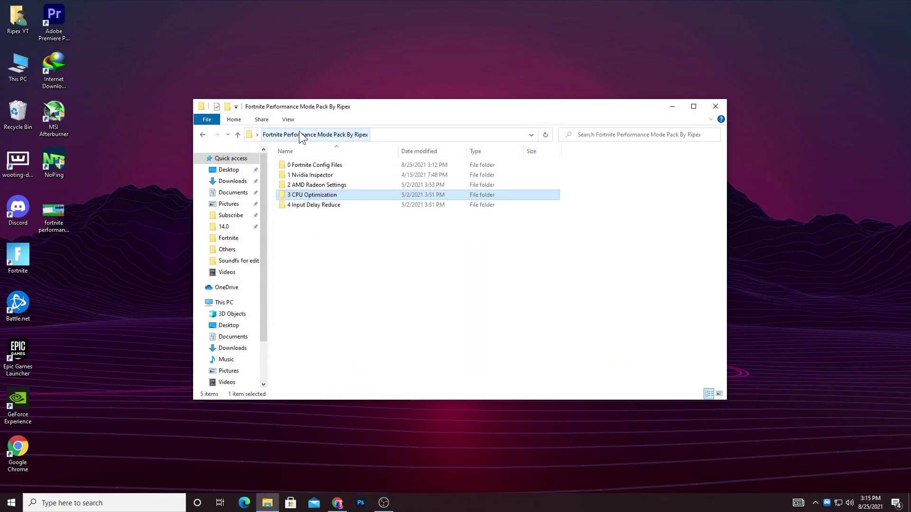
double_click(311, 205)
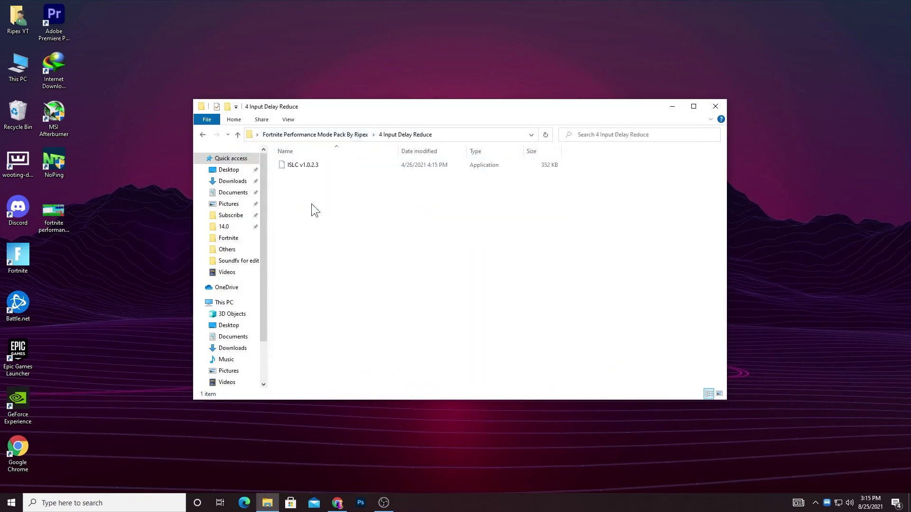
double_click(294, 165)
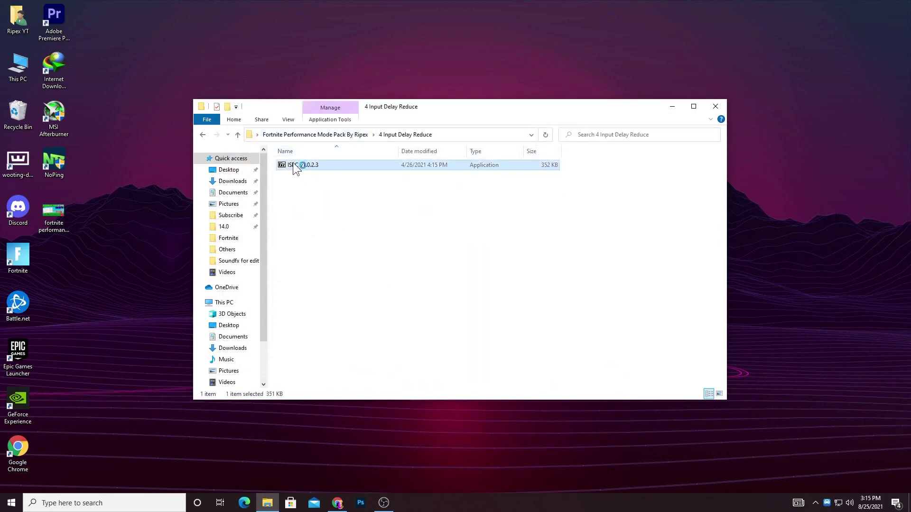
click(478, 271)
double_click(300, 165)
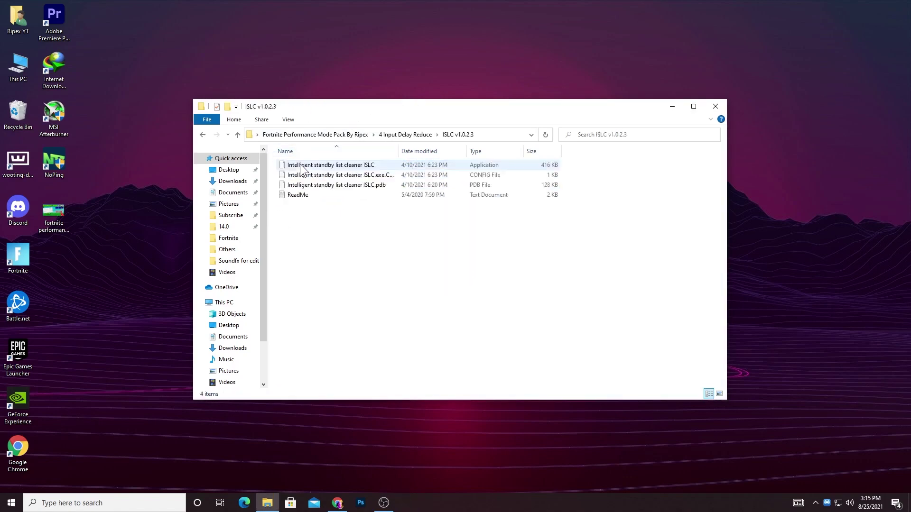
- Set the Intelligent standby list cleaner ISLC application to always run as an administrator
right_click(302, 164)
click(331, 408)
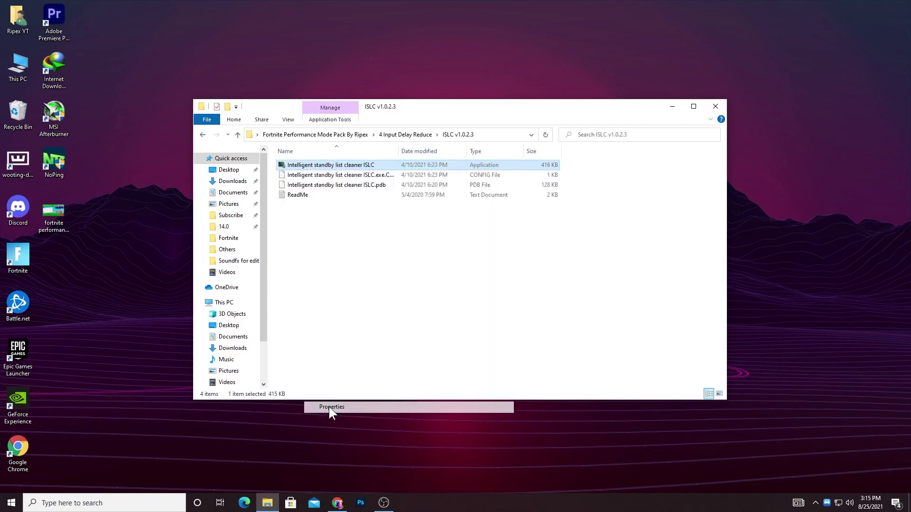
click(394, 194)
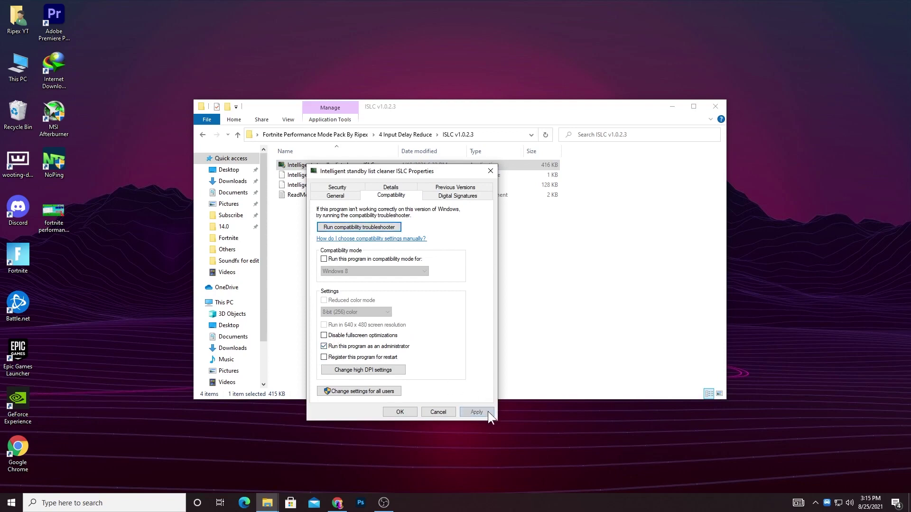
click(399, 411)
- Launch Intelligent standby list cleaner ISLC and bring up the window of its running instance
double_click(346, 167)
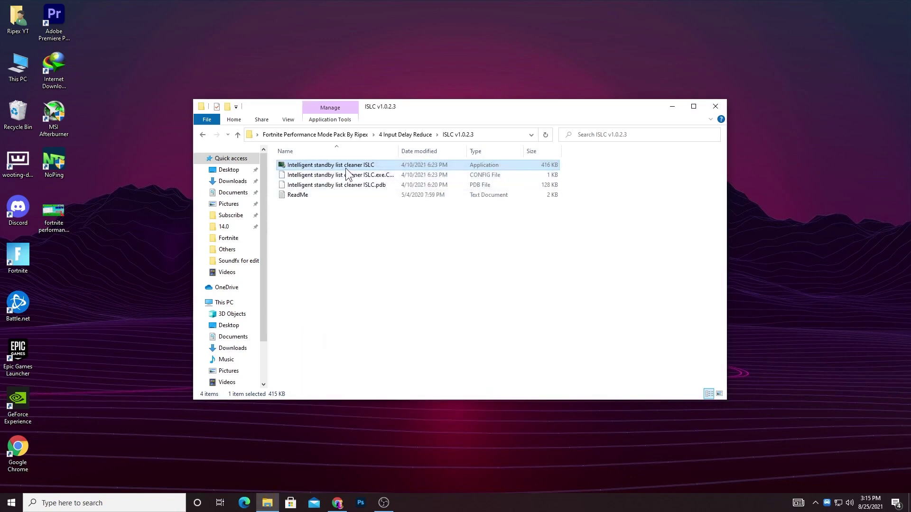
click(410, 333)
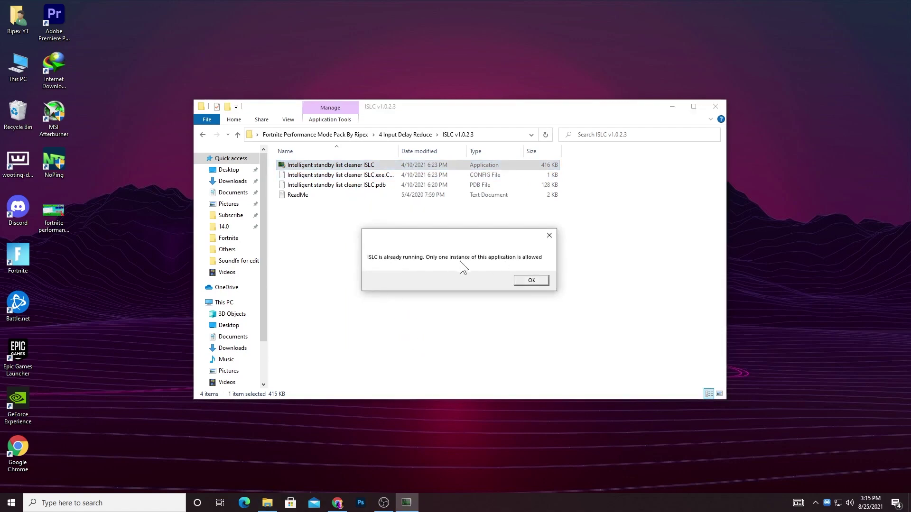
click(532, 280)
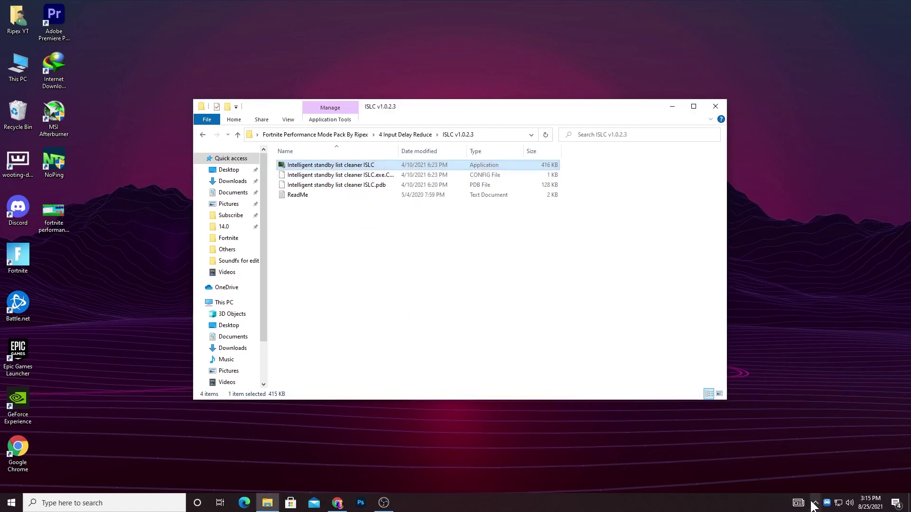
click(825, 501)
double_click(798, 483)
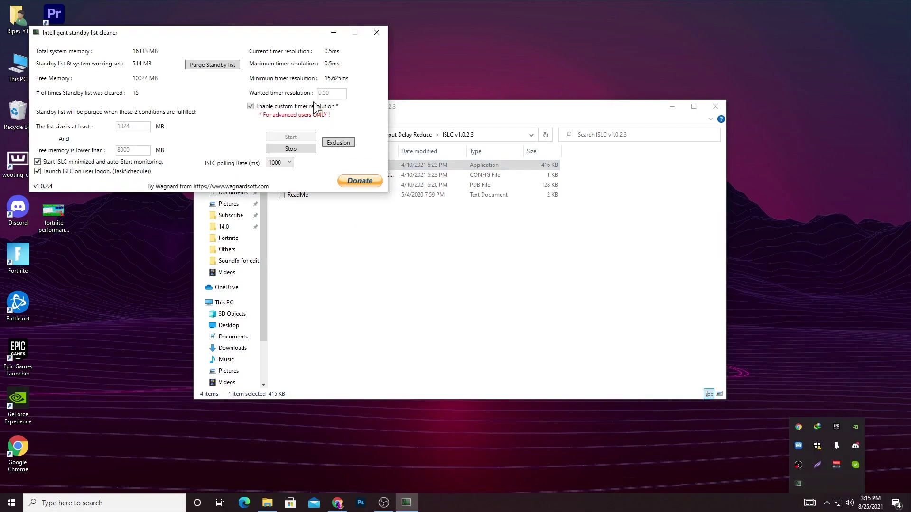
- Stop ISLC monitoring and set the minimum standby list size for purging to 1024 MB
drag(239, 38, 491, 218)
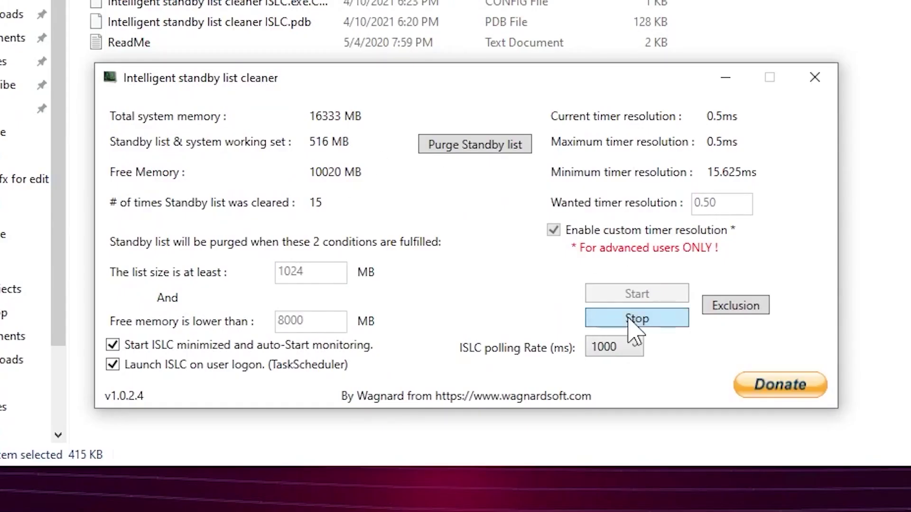
click(660, 320)
drag(326, 273, 209, 297)
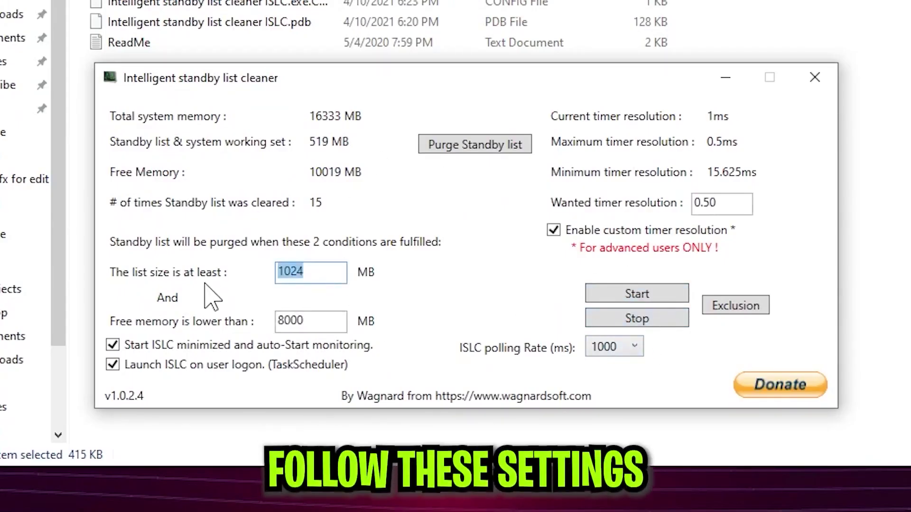
text(10)
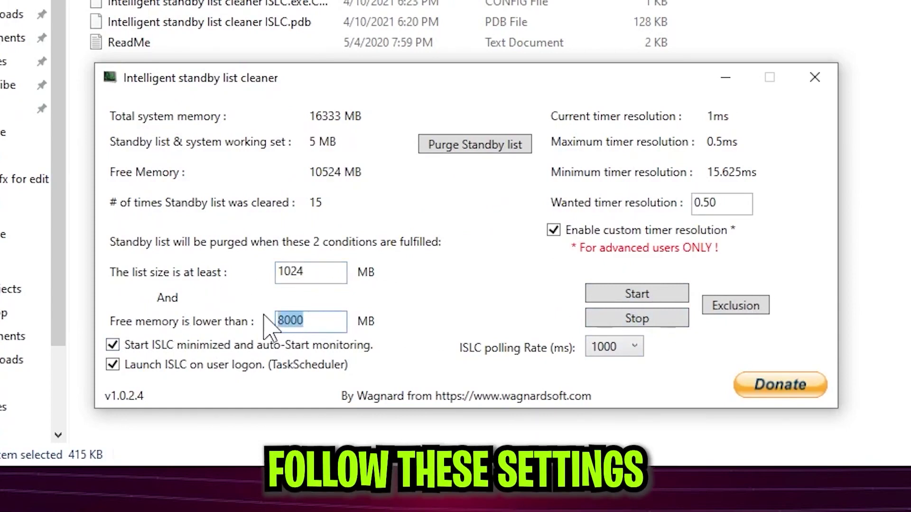
- Set the free memory threshold for purging the standby list to 8000 MB
text(8200)
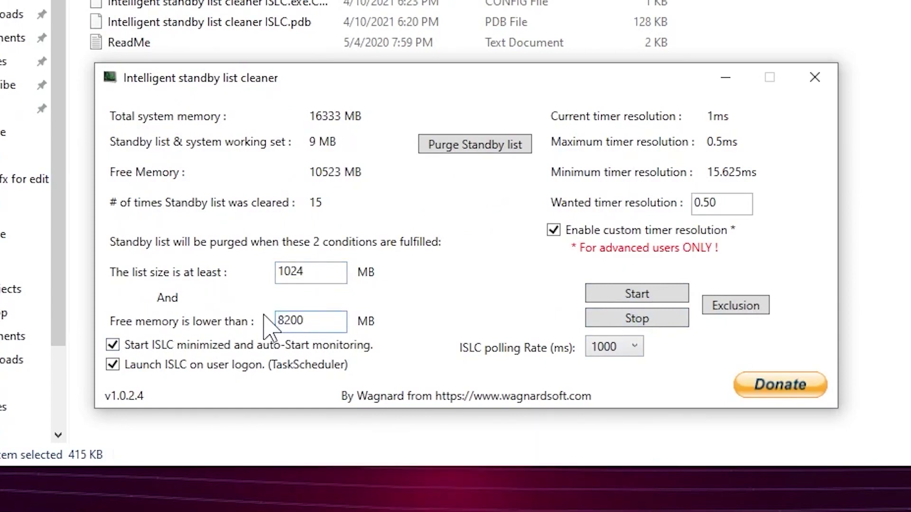
key(BackSpace)
key(BackSpace)
key(BackSpace)
text(000)
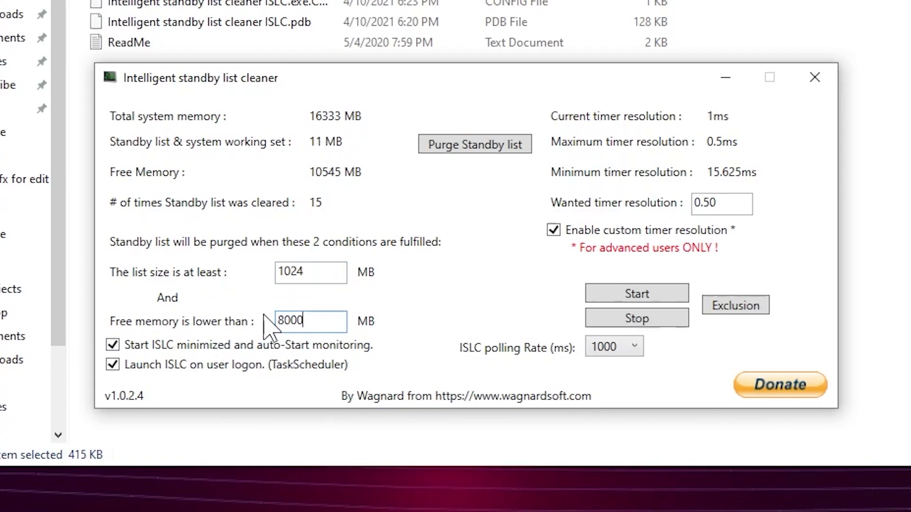
- Make sure ISLC is set to launch on user logon
click(113, 364)
click(114, 364)
click(113, 364)
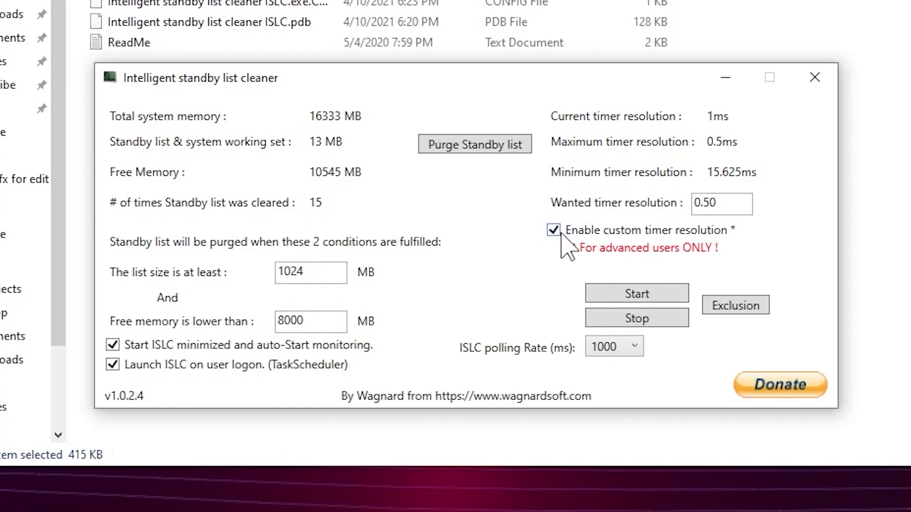
- Start ISLC monitoring with a wanted timer resolution of 0.50, then put away the ISLC window and its folder
double_click(720, 203)
click(735, 202)
click(642, 298)
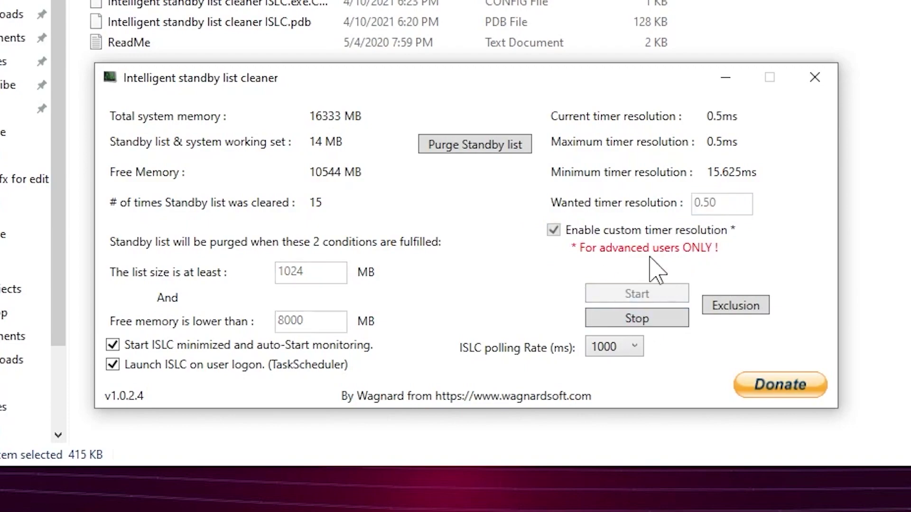
click(724, 77)
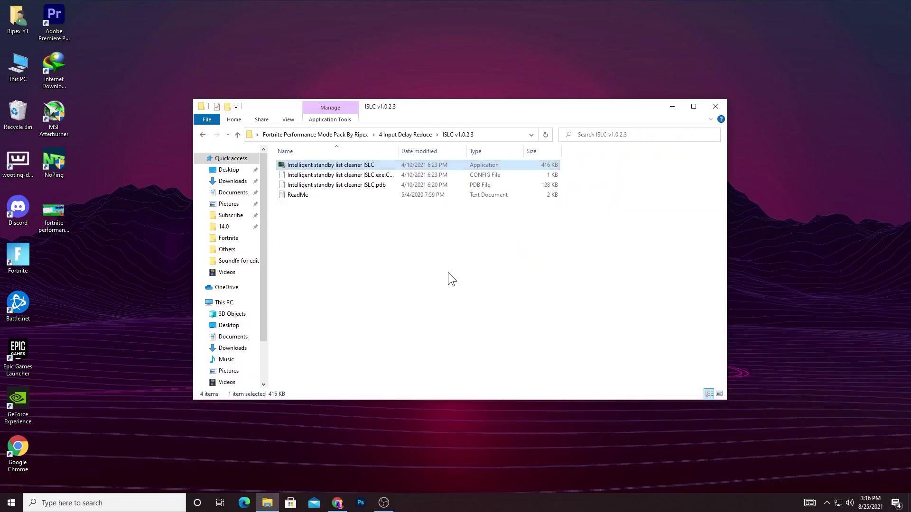
click(715, 107)
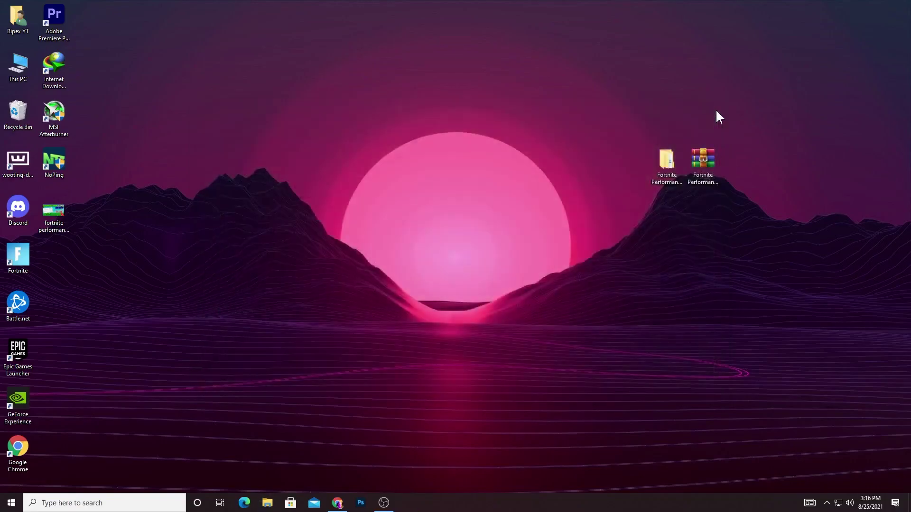
- Open the Windows Graphics settings page from the desktop's display settings
right_click(269, 164)
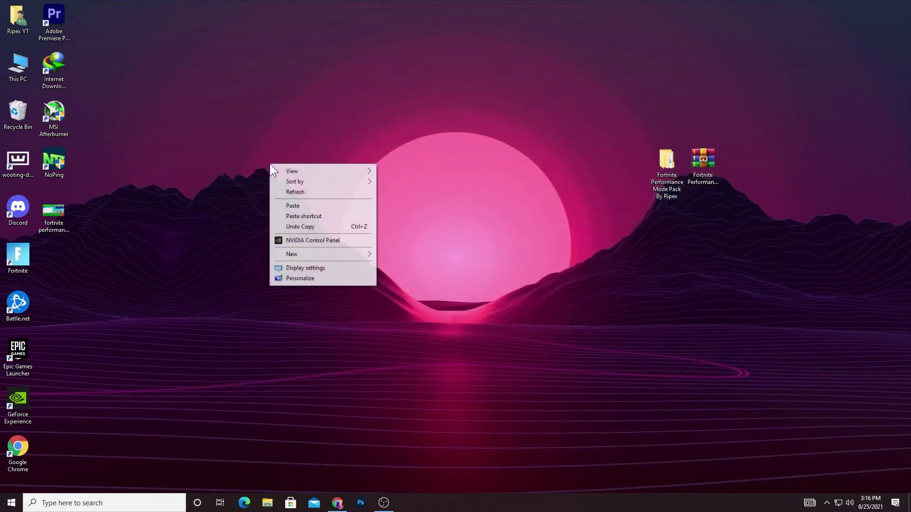
click(307, 268)
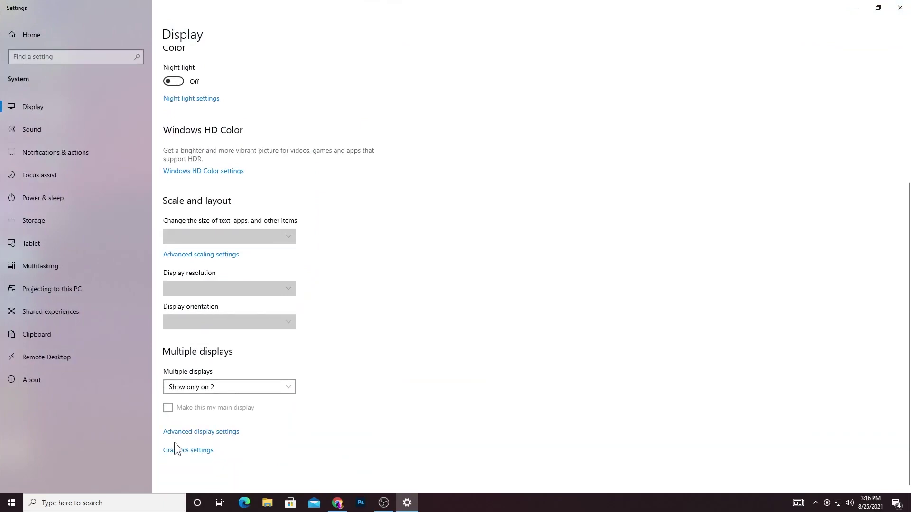
click(188, 455)
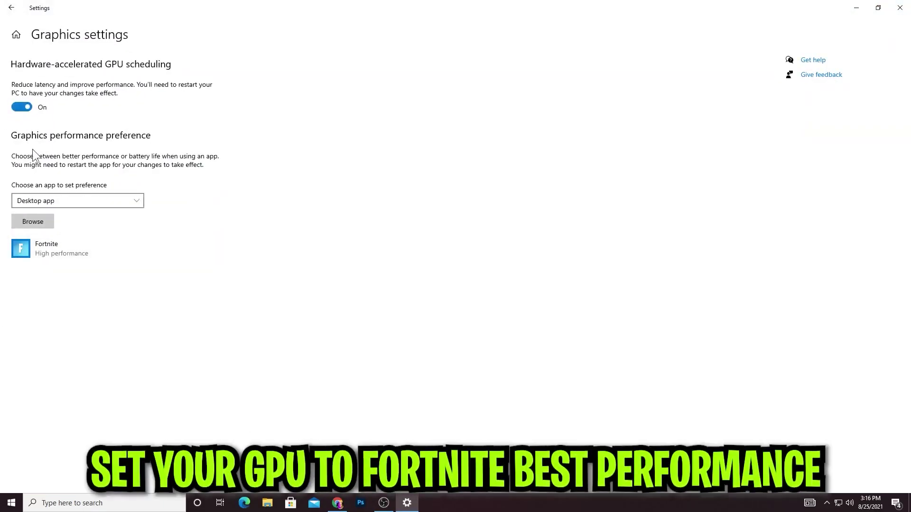
- Try to add FortniteClient-Win64-Shipping from C:\Program Files\Epic Games\Fortnite\FortniteGame\Binaries\Win64 to the graphics performance preference apps
click(32, 221)
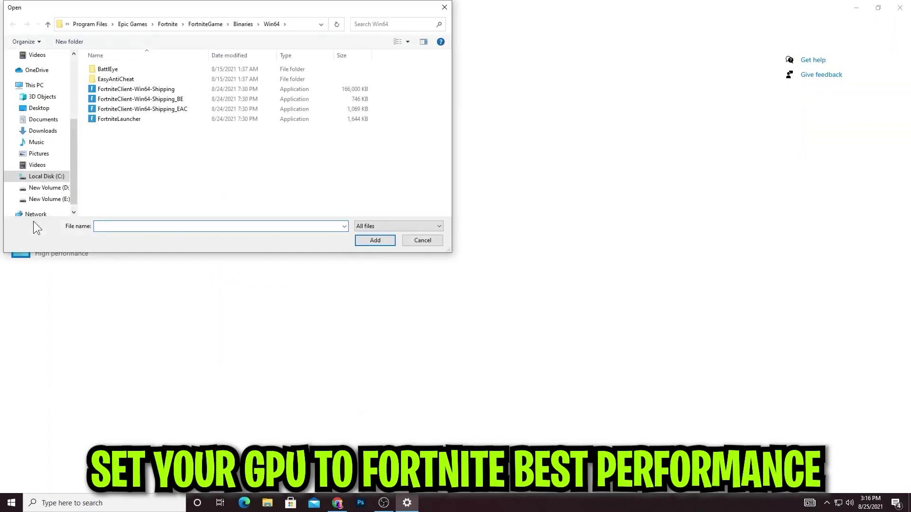
click(45, 177)
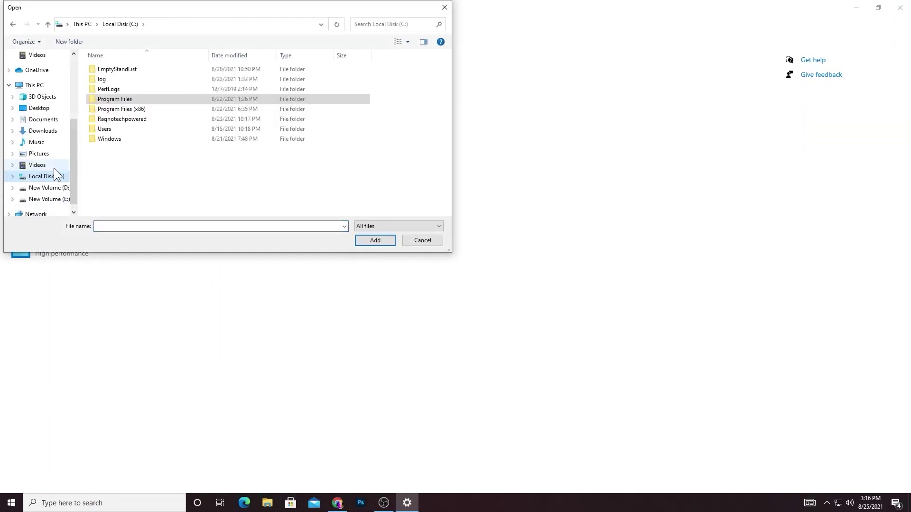
double_click(112, 99)
double_click(131, 94)
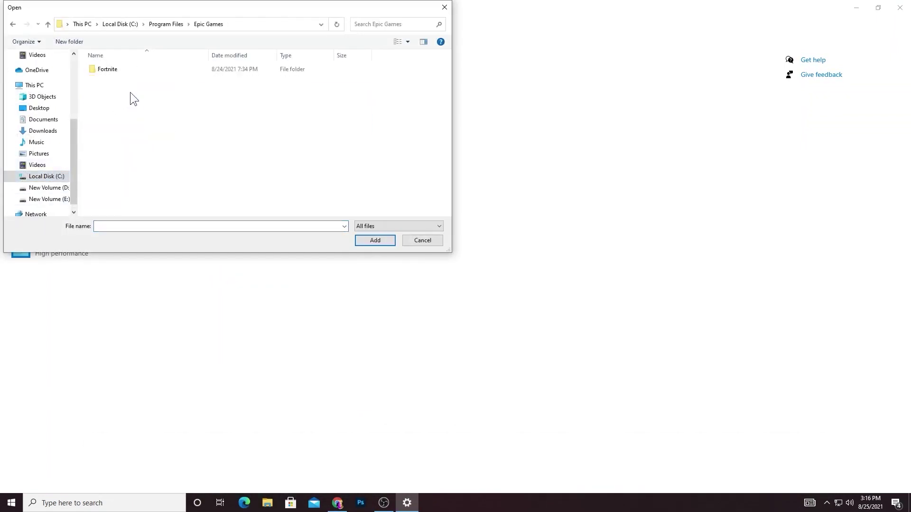
double_click(135, 67)
double_click(110, 89)
click(124, 67)
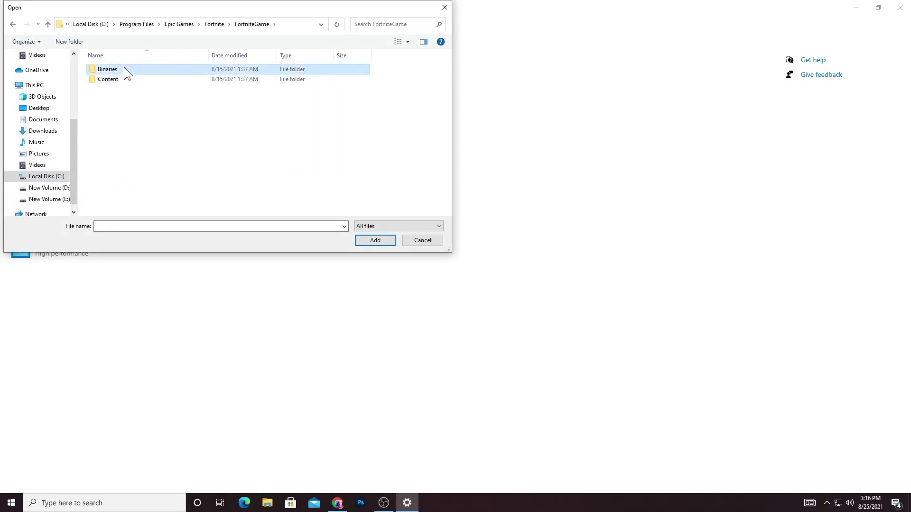
double_click(124, 68)
double_click(112, 79)
click(123, 89)
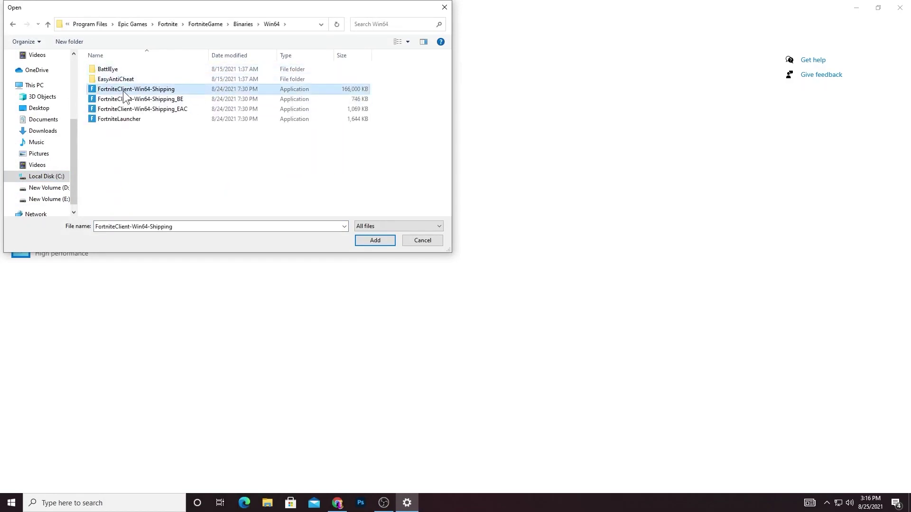
click(375, 242)
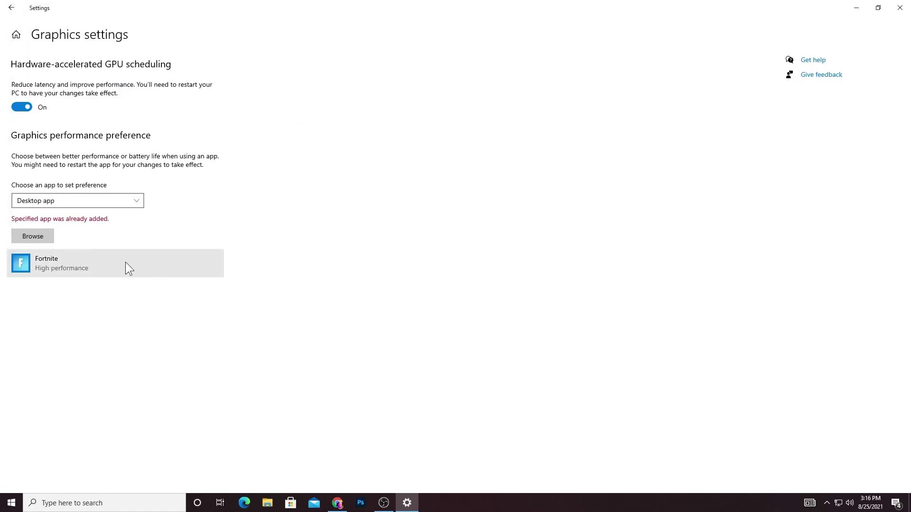
- Save Fortnite's graphics preference as High performance and close Settings
click(92, 261)
click(150, 312)
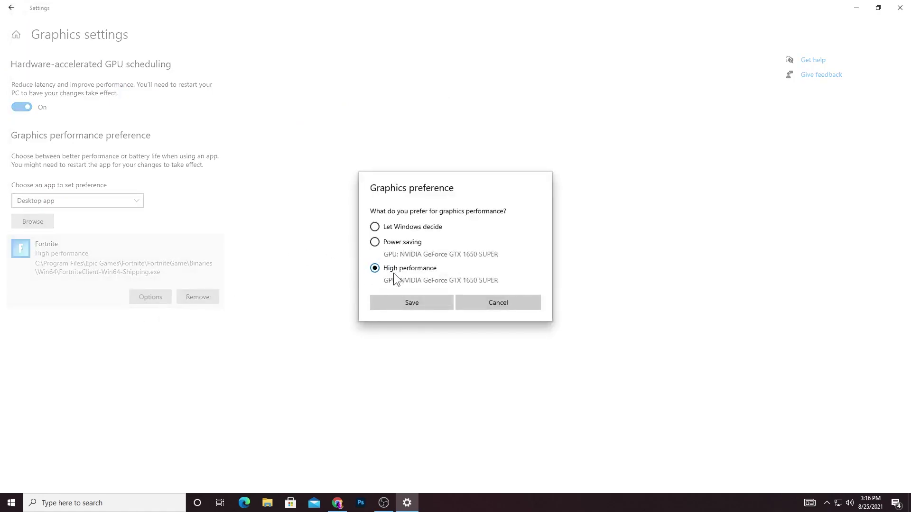
click(398, 304)
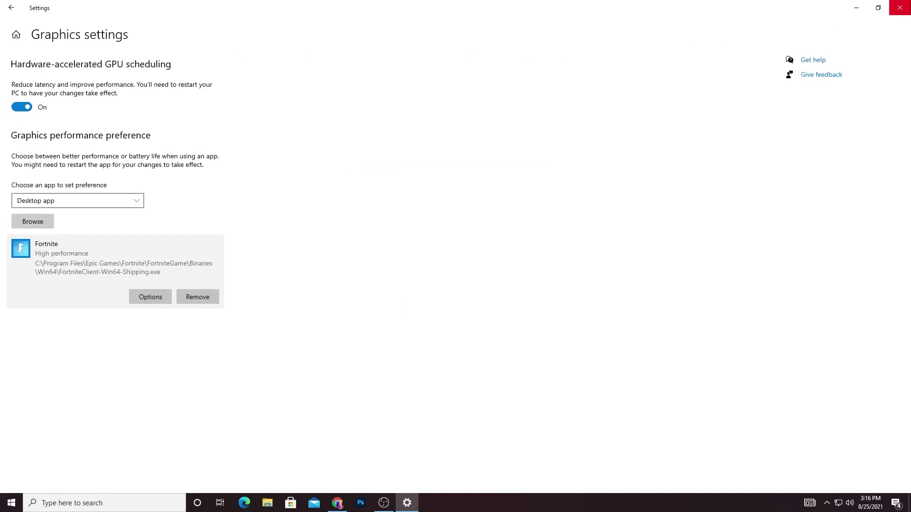
click(900, 7)
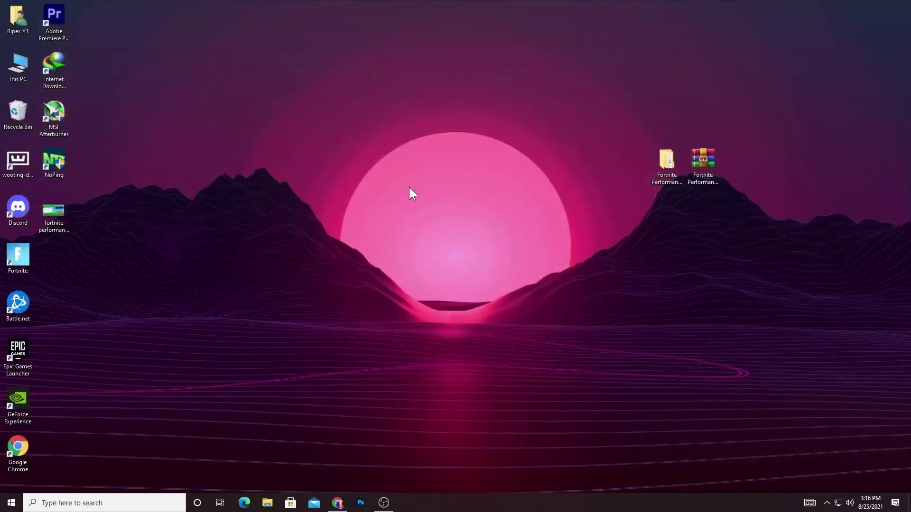
- Open C:\Program Files\Epic Games\Fortnite\FortniteGame\Binaries\Win64 in File Explorer and maximize the window
double_click(16, 74)
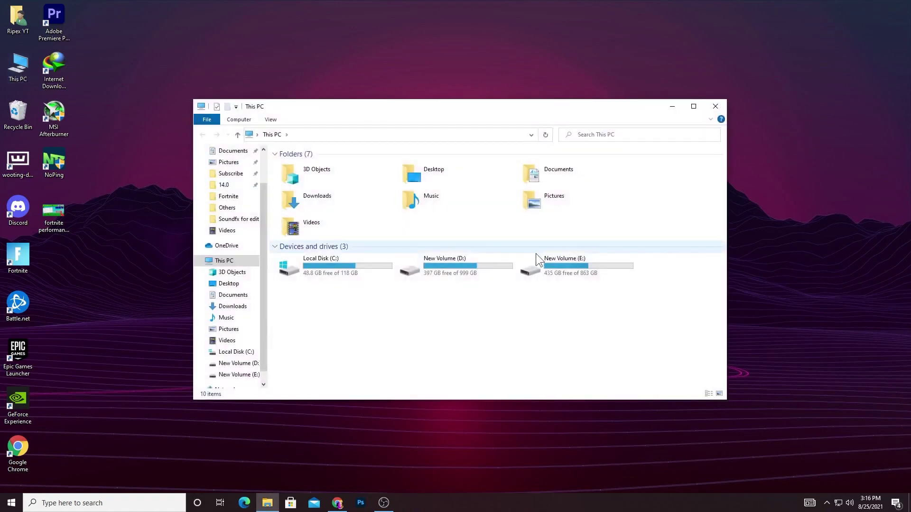
double_click(327, 267)
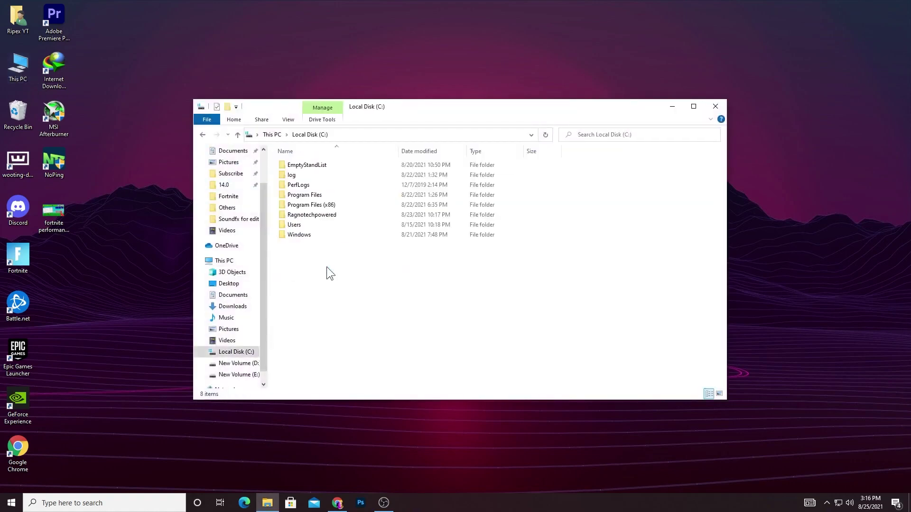
double_click(311, 195)
double_click(317, 194)
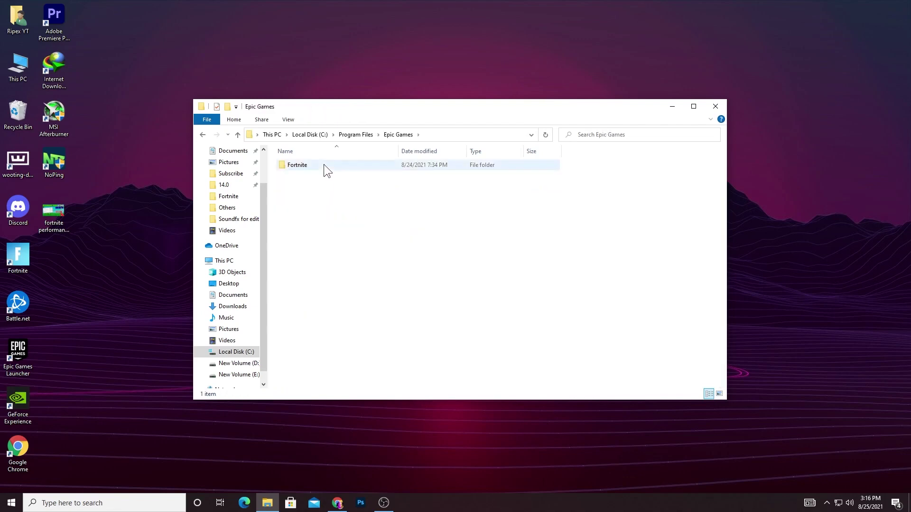
double_click(323, 165)
double_click(303, 184)
double_click(311, 165)
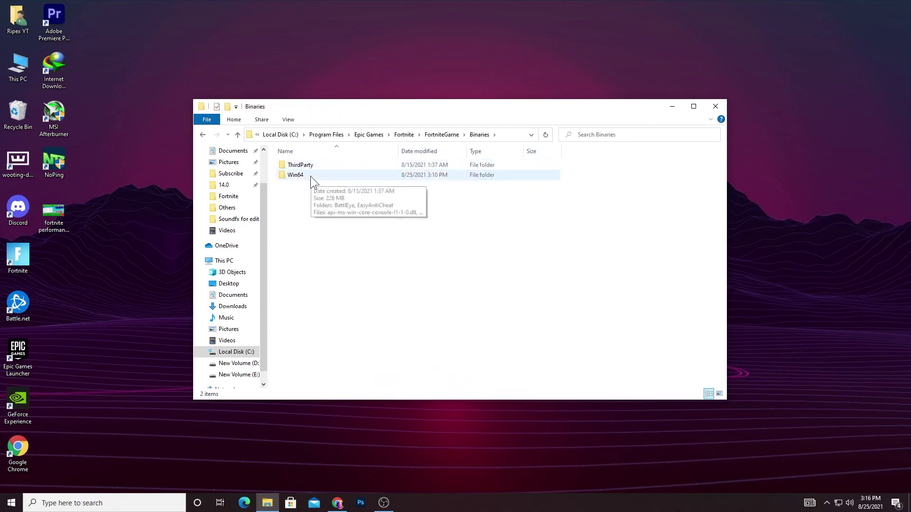
double_click(311, 175)
double_click(405, 106)
- Apply Disable fullscreen optimizations and the high DPI scaling override in the compatibility properties of FortniteClient-Win64-Shipping
scroll(223, 249, down, 6)
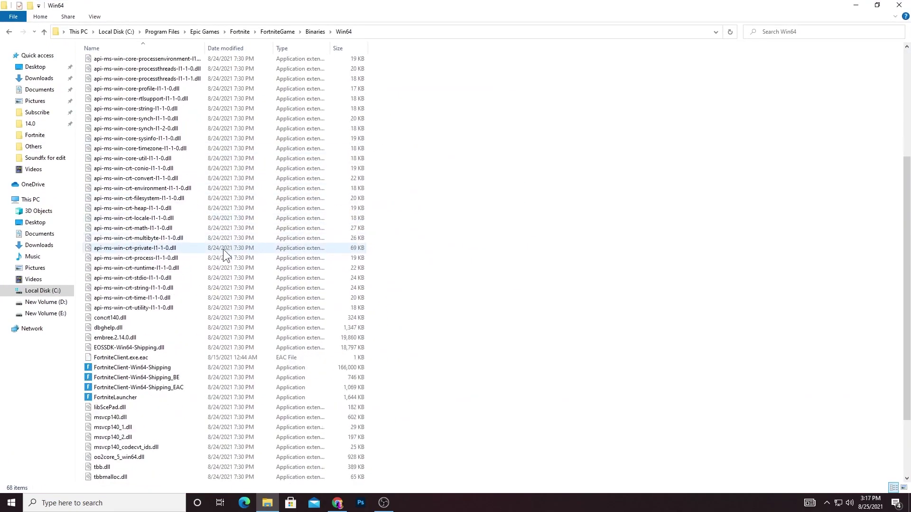
right_click(115, 366)
click(167, 360)
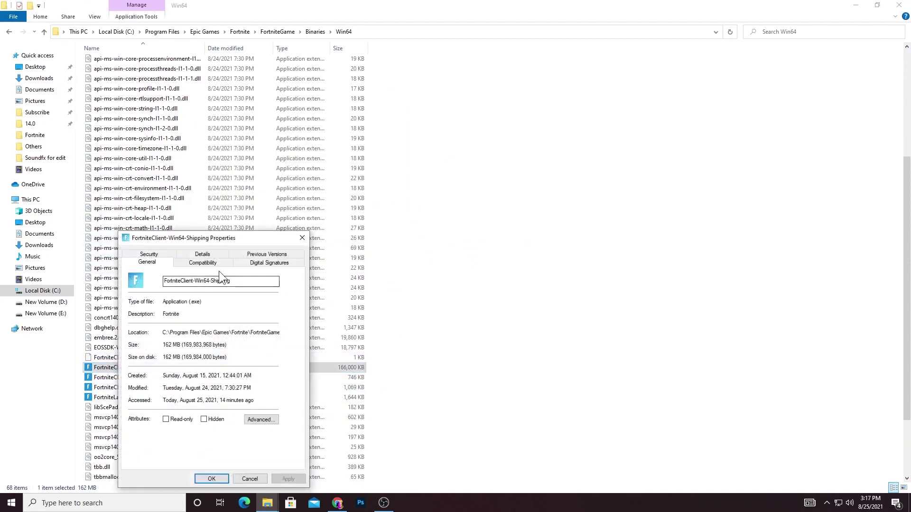
click(207, 263)
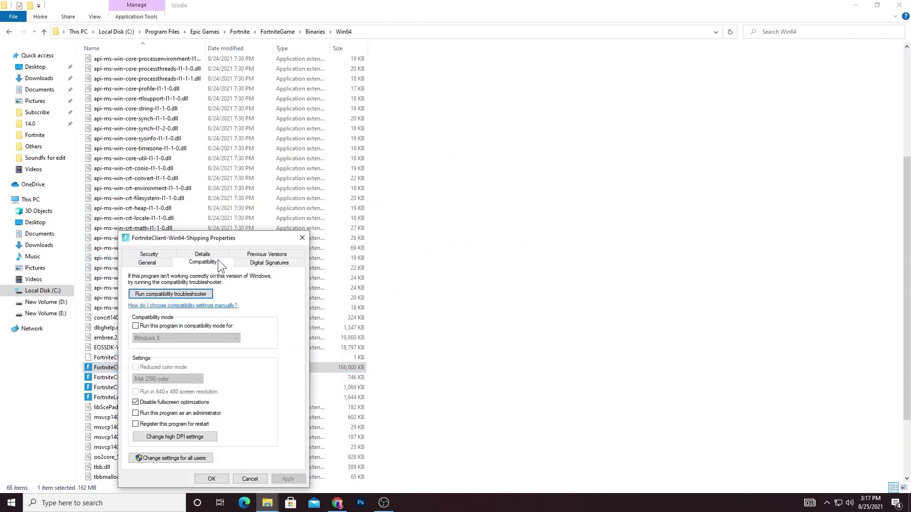
click(136, 402)
click(136, 403)
click(175, 436)
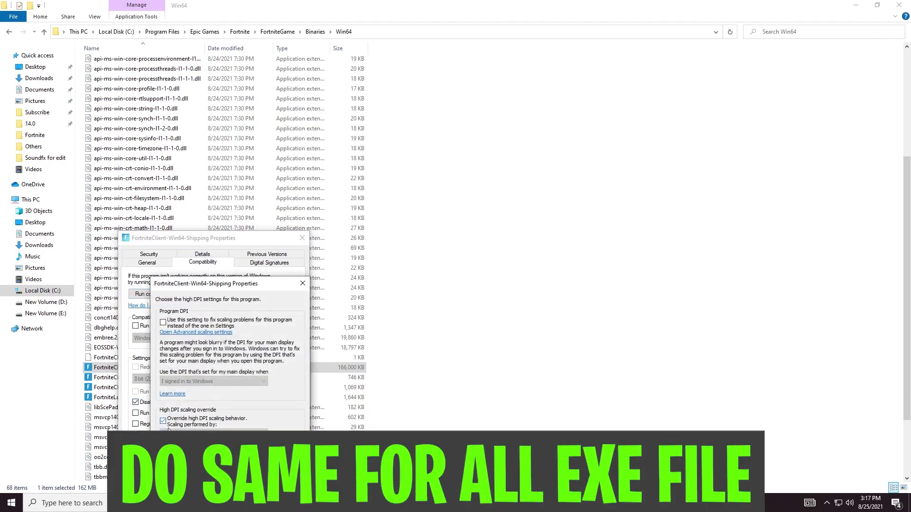
click(163, 421)
key(Return)
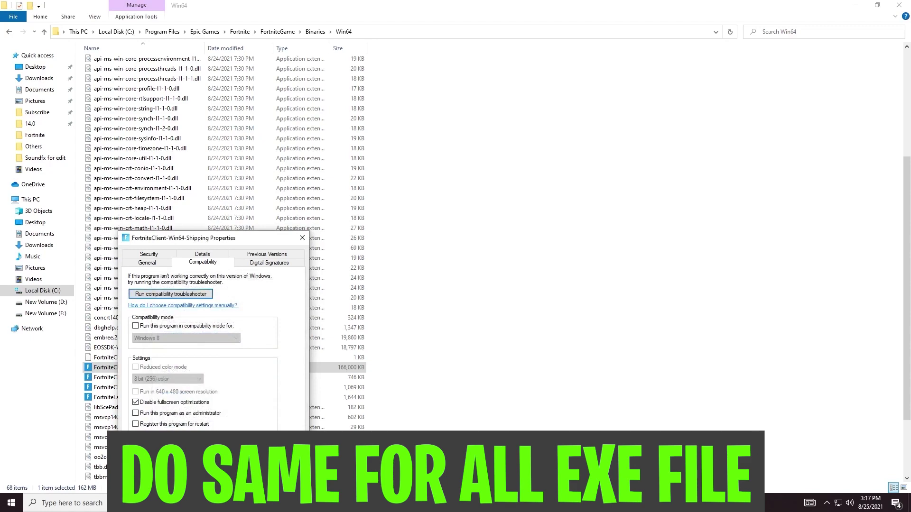
key(Return)
- Override the high DPI scaling behavior of FortniteClient-Win64-Shipping_BE with scaling performed by Application, keeping fullscreen optimizations disabled
right_click(153, 379)
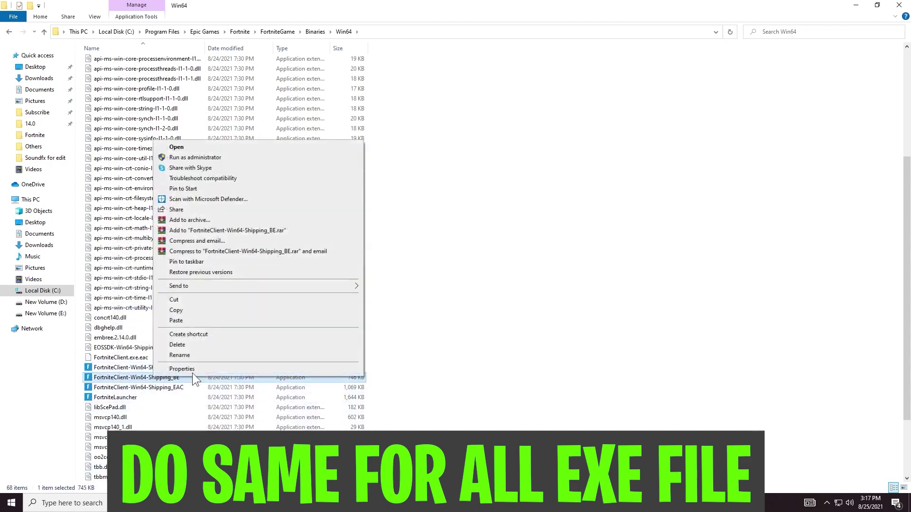
click(194, 370)
click(243, 263)
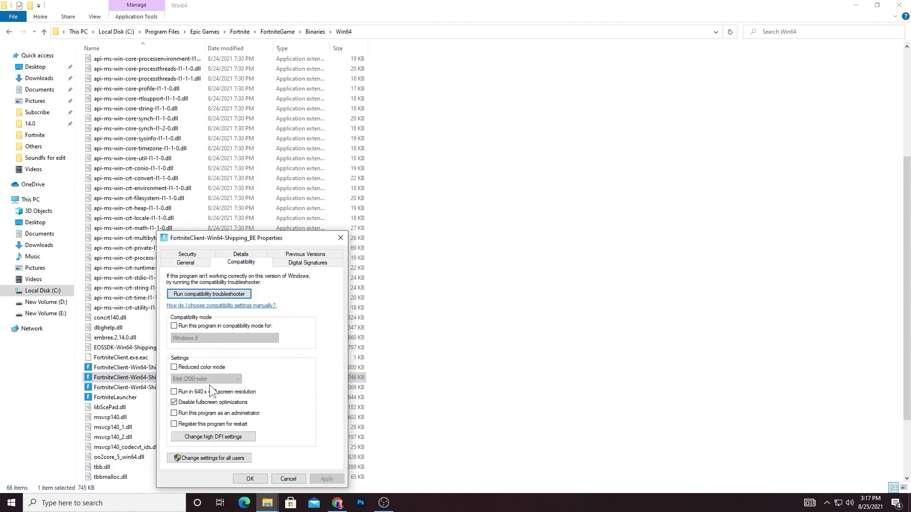
click(192, 439)
click(200, 421)
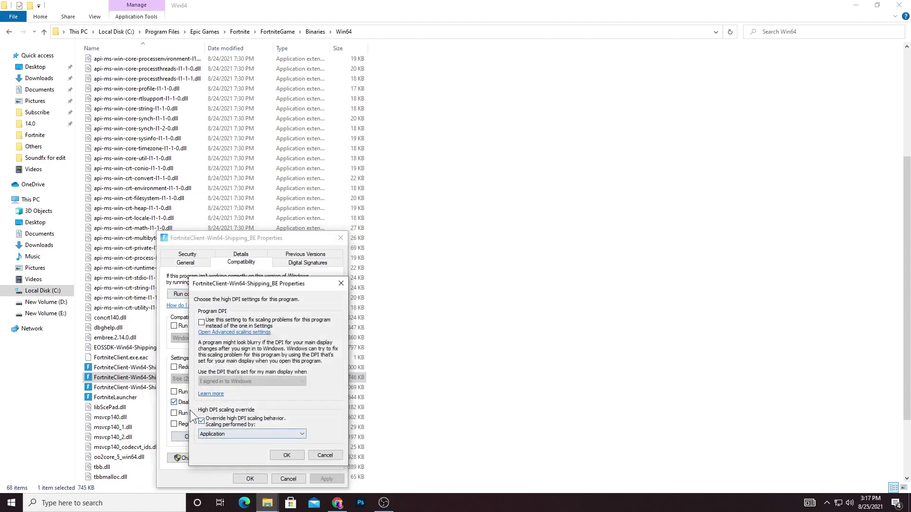
click(285, 454)
click(252, 479)
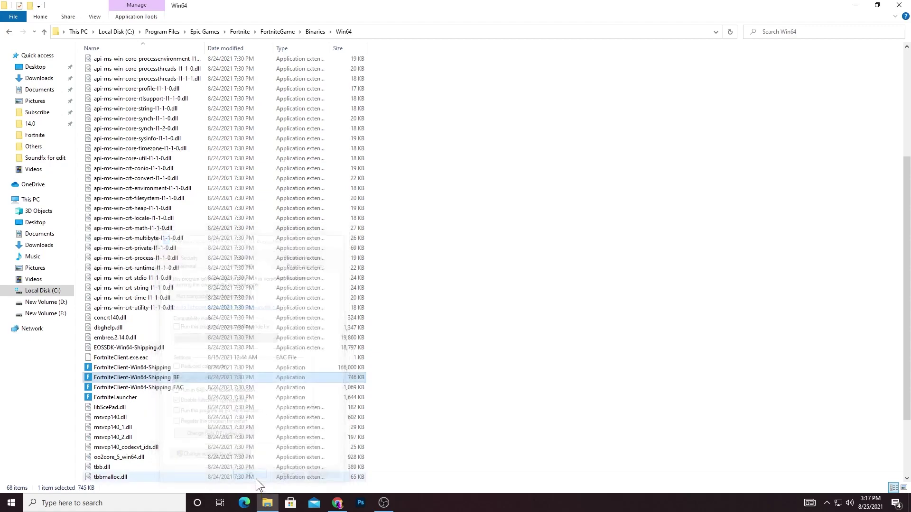
- Close the Win64 folder window and restart the PC
drag(380, 370, 312, 399)
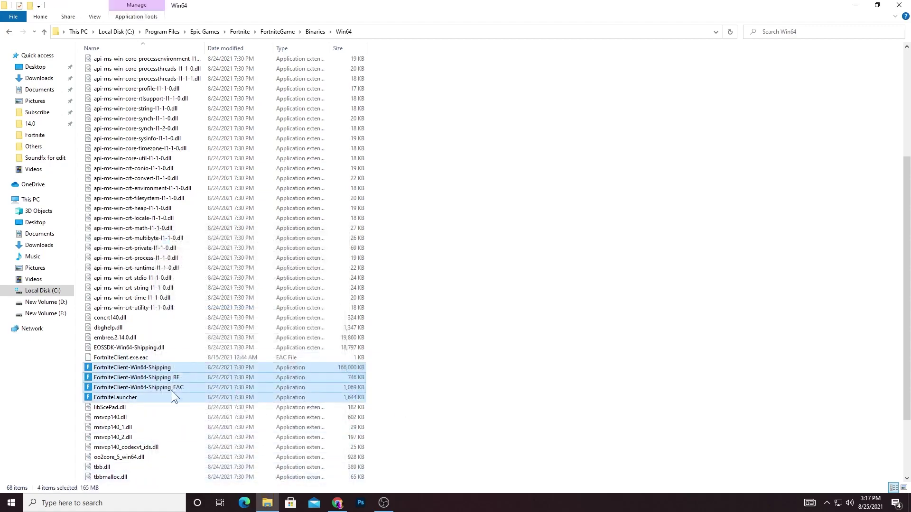
click(899, 5)
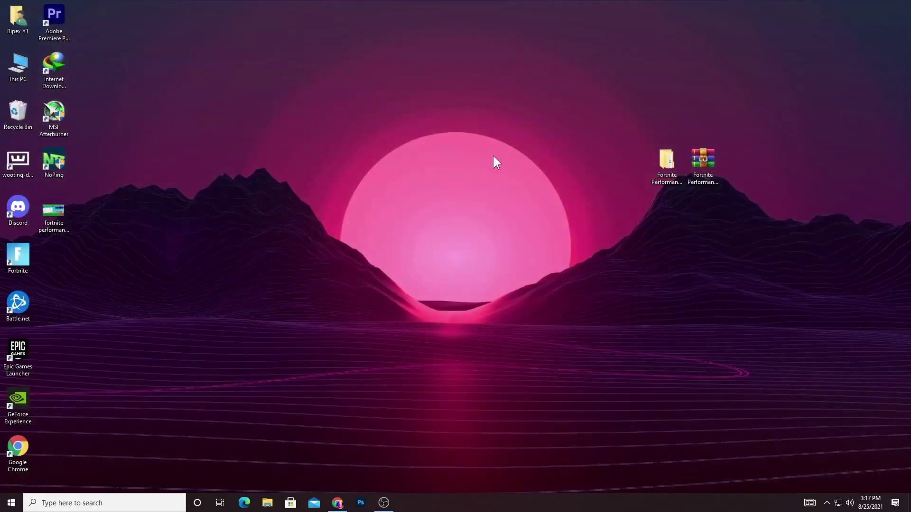
click(11, 502)
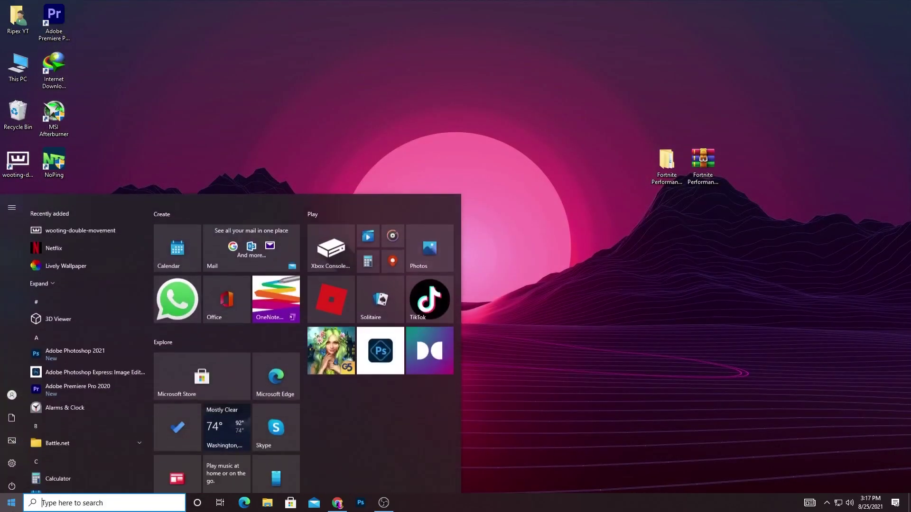
click(12, 482)
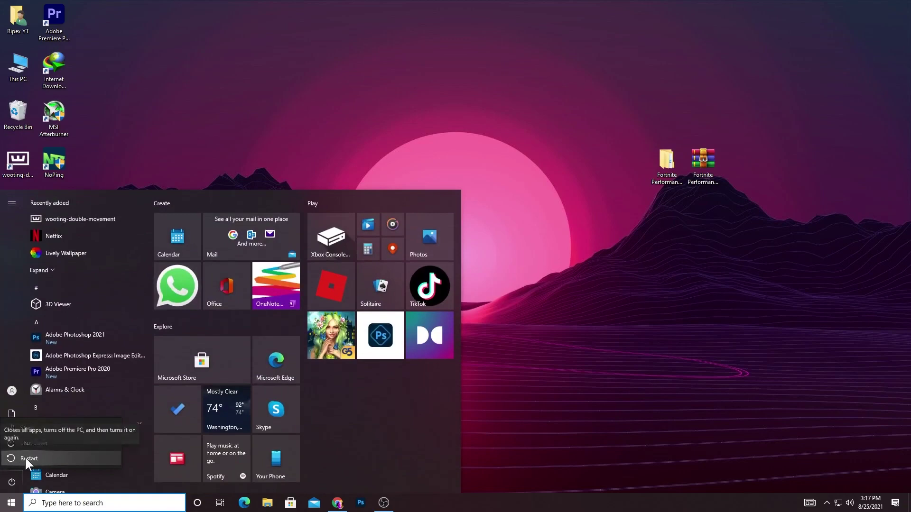
click(26, 458)
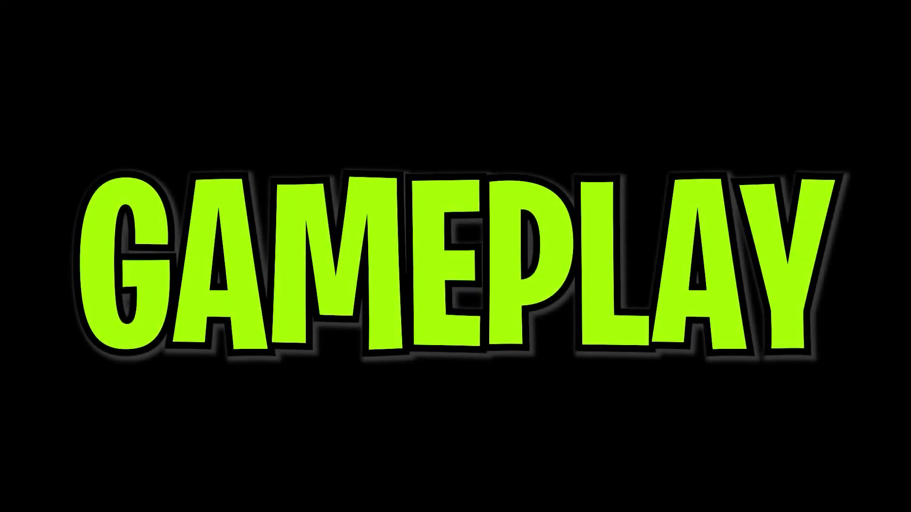